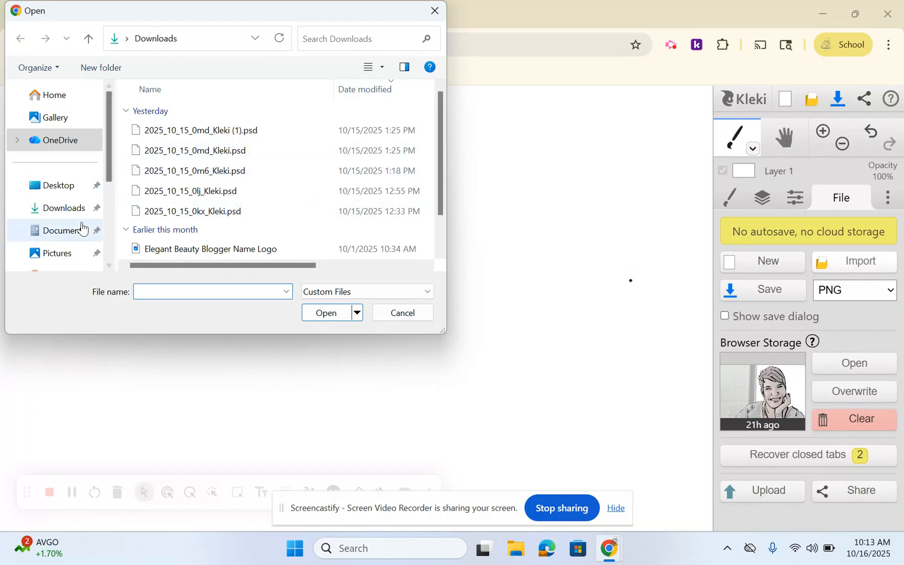
Import the photo WIN_20251015_11_42_56_Pro from the Camera Roll folder in Pictures as a new layer.
{"action": "left_click", "coordinate": [76, 255]}
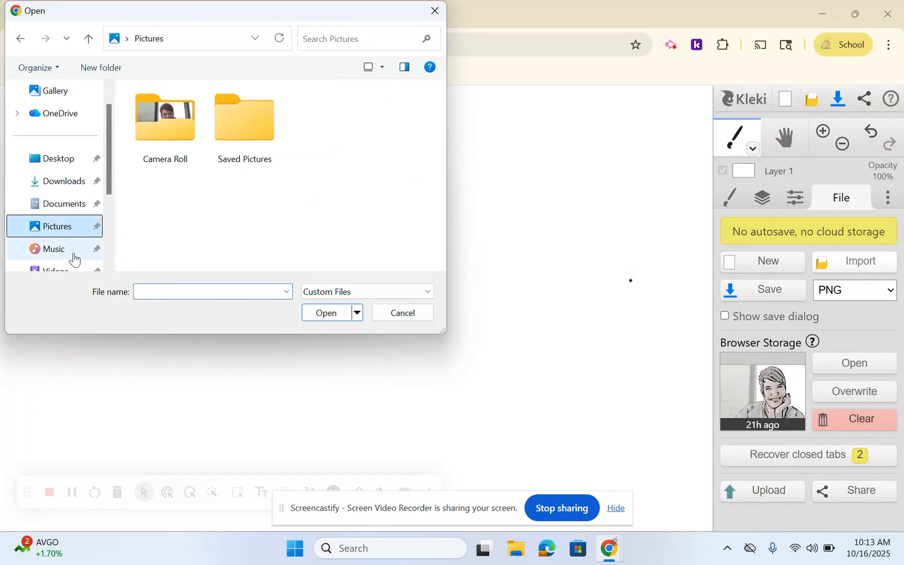
{"action": "left_click", "coordinate": [159, 139]}
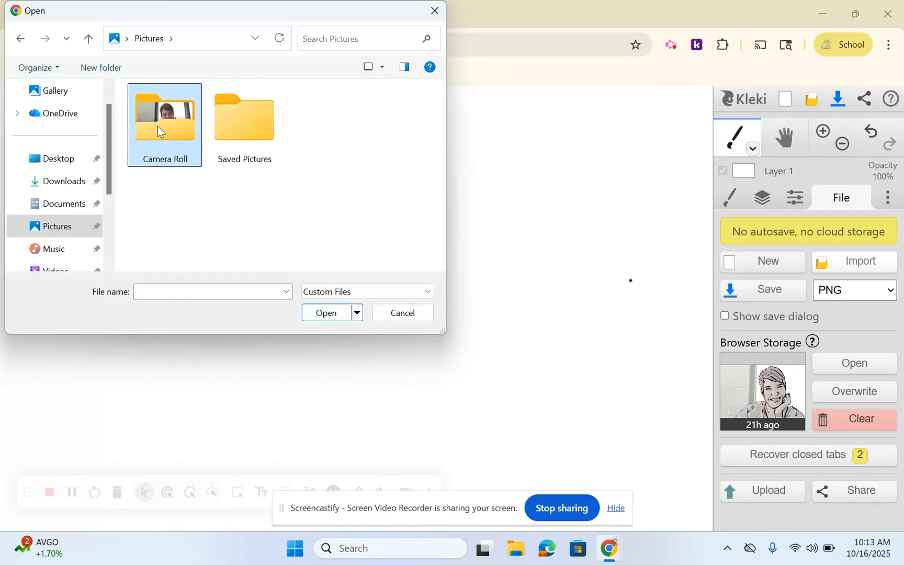
{"action": "double_click", "coordinate": [161, 117]}
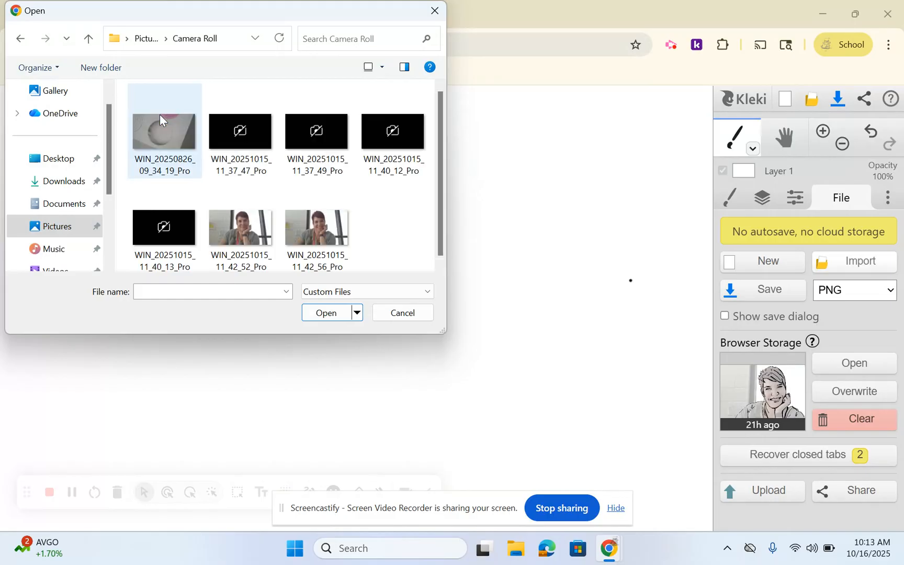
{"action": "left_click", "coordinate": [324, 230]}
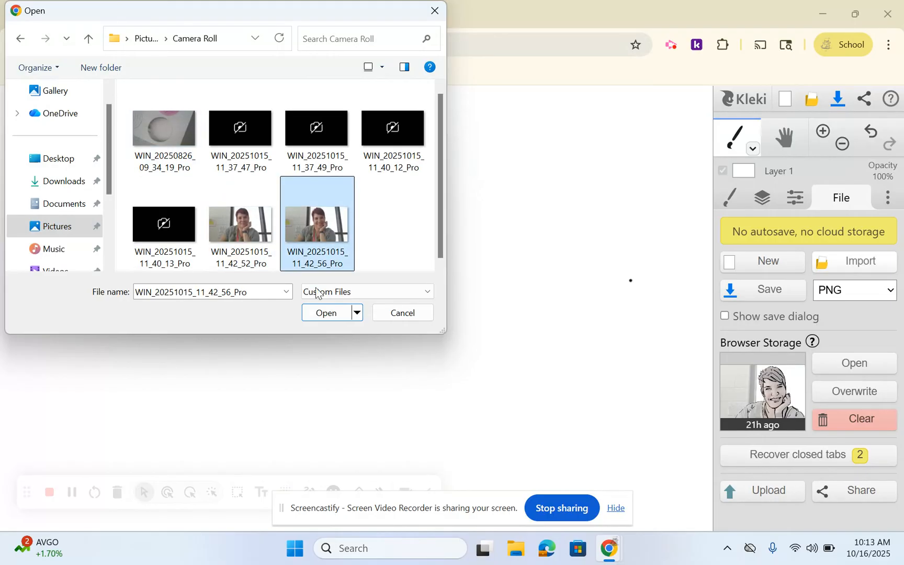
{"action": "left_click", "coordinate": [319, 316]}
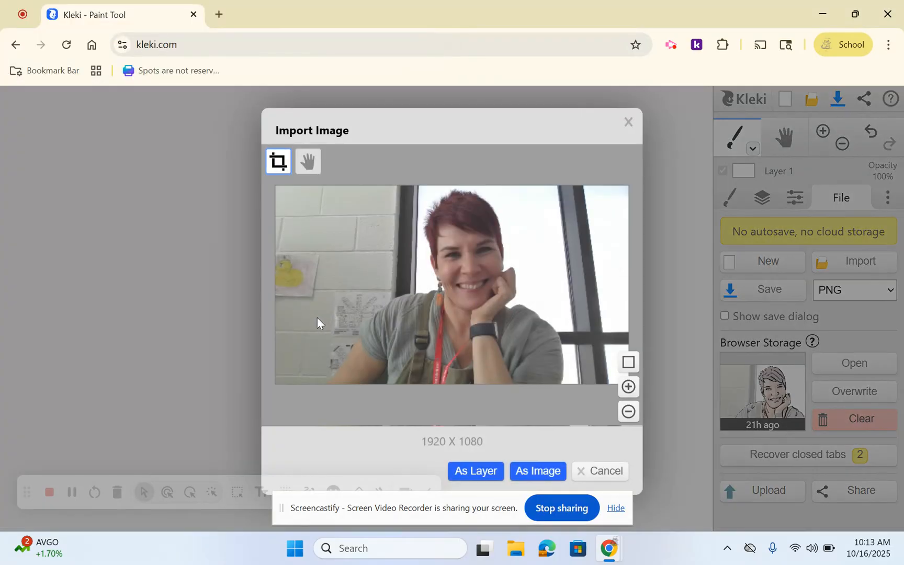
{"action": "left_click", "coordinate": [469, 481]}
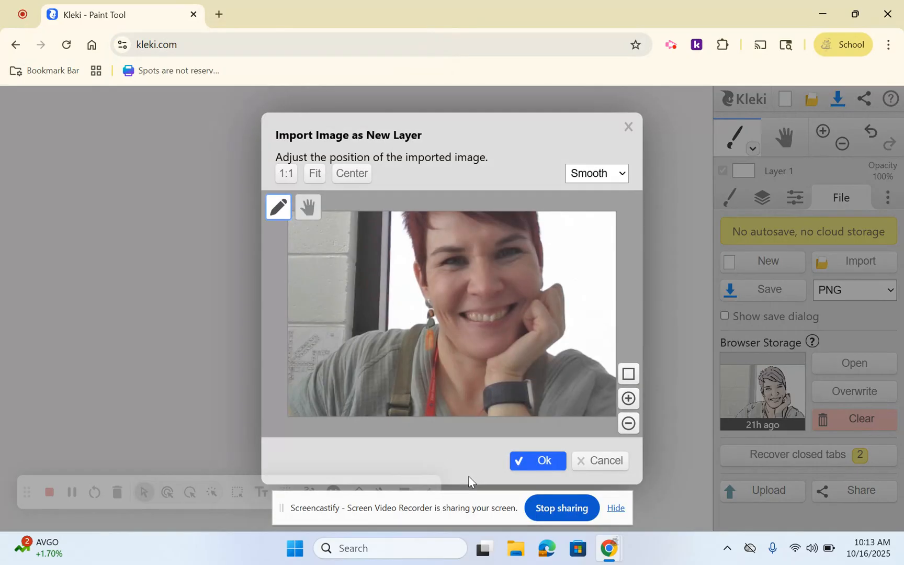
Scale down and reposition the imported photo so the head and shoulders fit and the canvas is fully covered, and accept the placement.
{"action": "left_click_drag", "start_coordinate": [460, 313], "coordinate": [595, 404]}
{"action": "left_click_drag", "start_coordinate": [276, 230], "coordinate": [521, 351]}
{"action": "left_click_drag", "start_coordinate": [547, 389], "coordinate": [338, 228]}
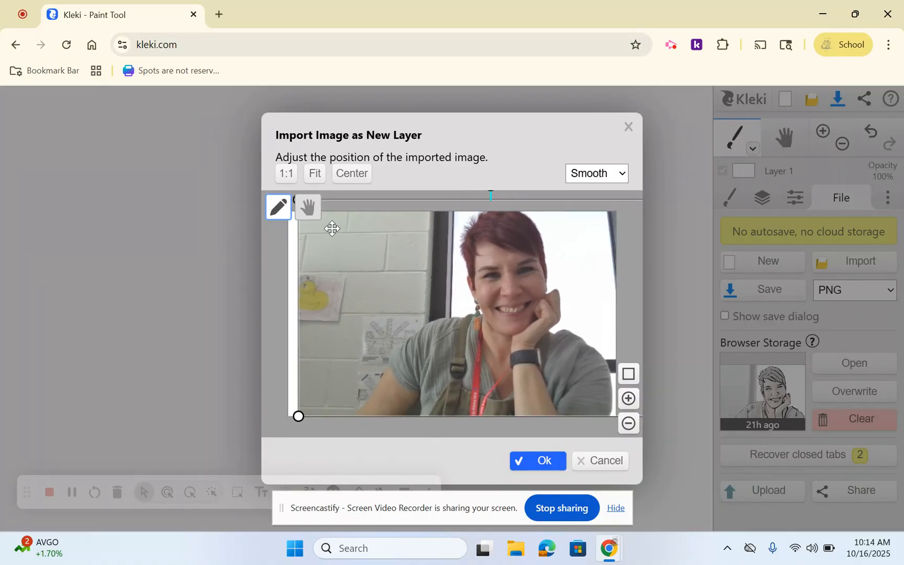
{"action": "left_click_drag", "start_coordinate": [299, 416], "coordinate": [282, 424]}
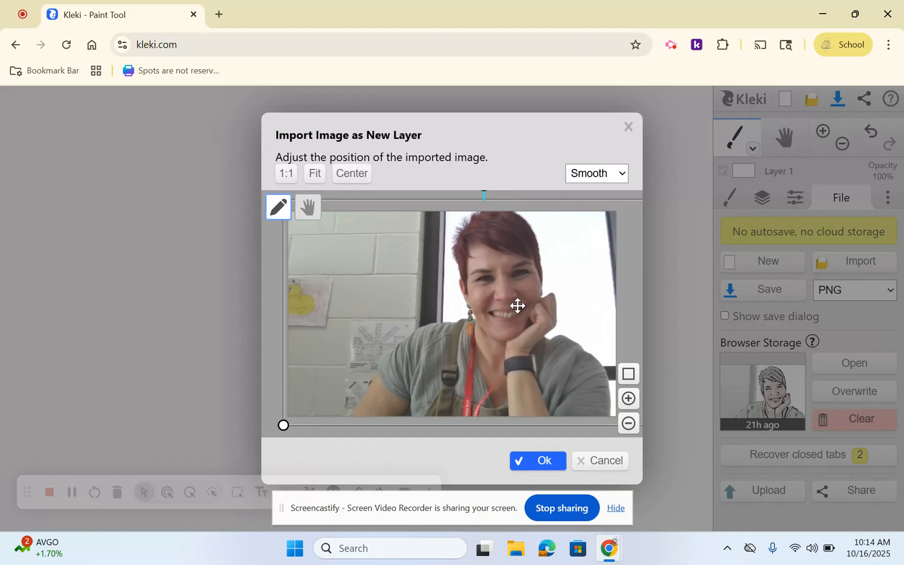
{"action": "left_click_drag", "start_coordinate": [531, 375], "coordinate": [531, 387]}
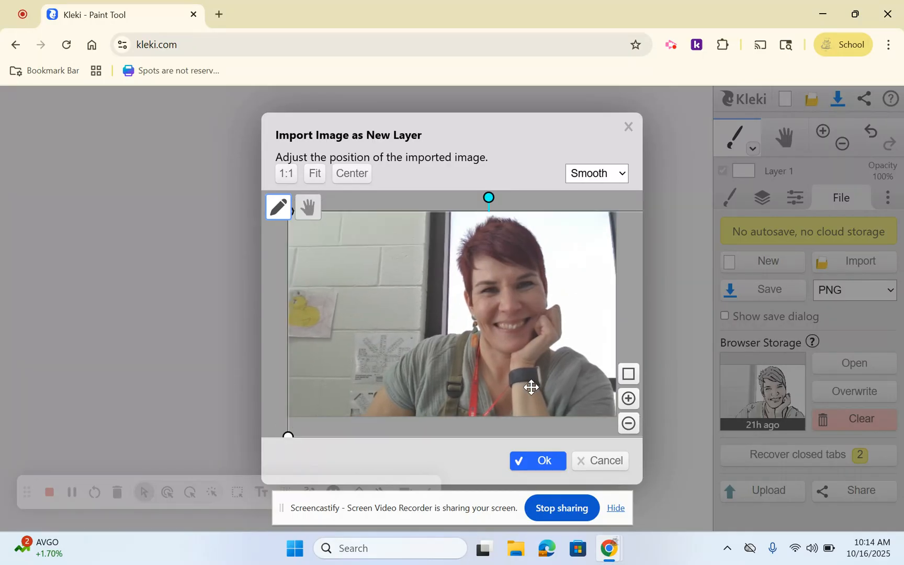
{"action": "left_click", "coordinate": [532, 471]}
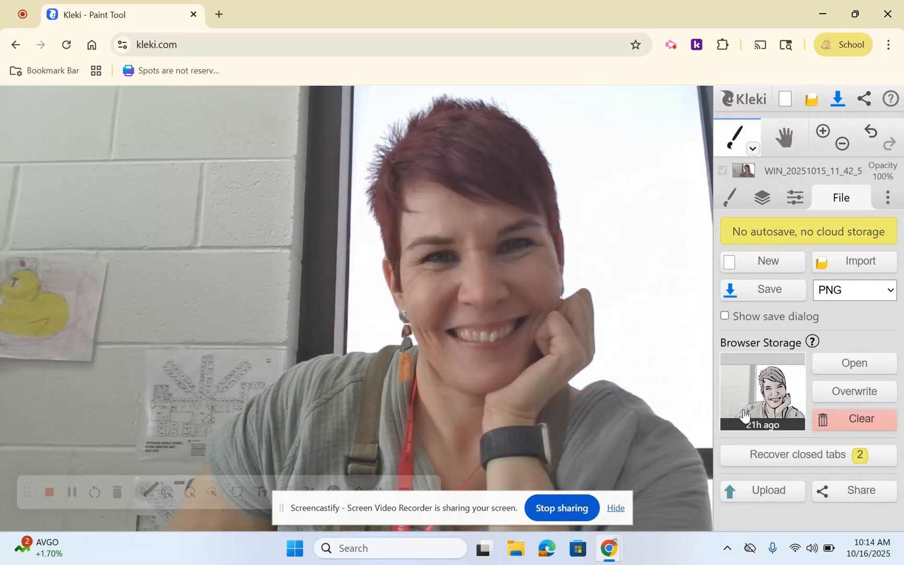
Overwrite the drawing saved in Browser Storage with the current image.
{"action": "left_click", "coordinate": [836, 400]}
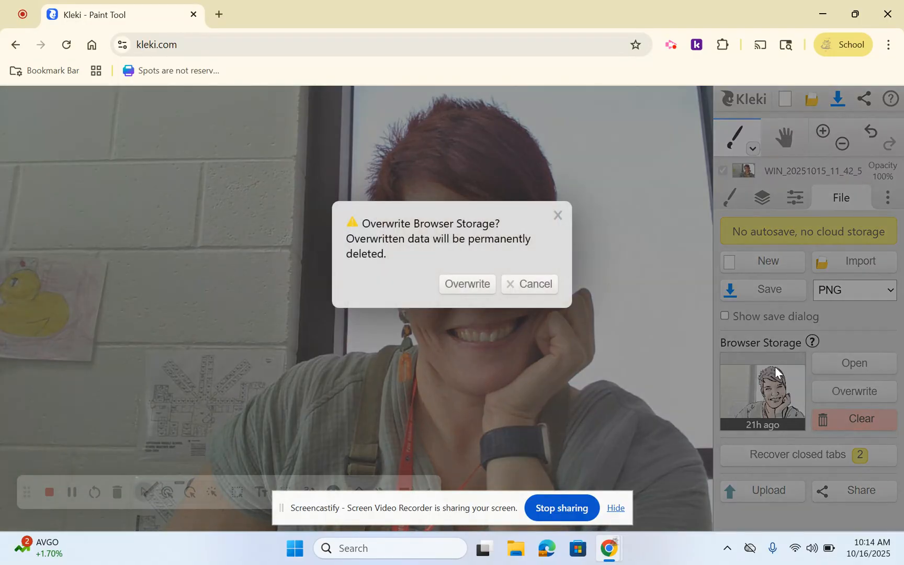
{"action": "left_click", "coordinate": [462, 284]}
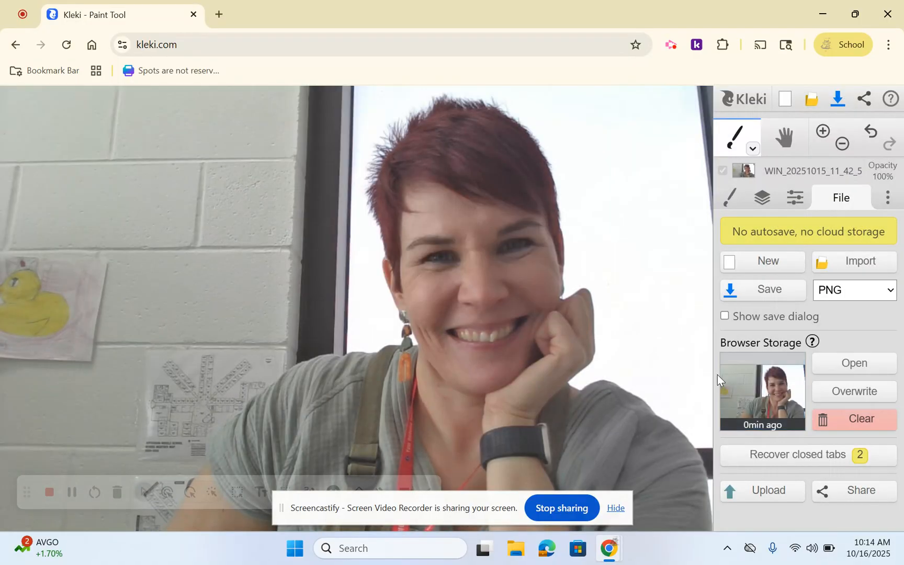
Add an empty layer above the photo layer and keep it active for drawing.
{"action": "left_click", "coordinate": [762, 198]}
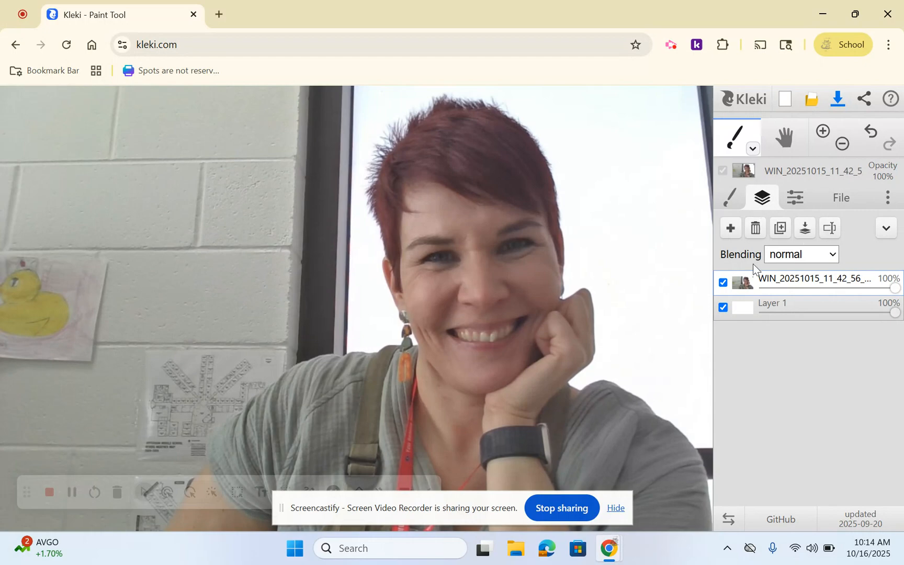
{"action": "mouse_move", "coordinate": [774, 309]}
{"action": "left_mouse_down"}
{"action": "mouse_move", "coordinate": [769, 283]}
{"action": "mouse_move", "coordinate": [767, 308]}
{"action": "left_mouse_up"}
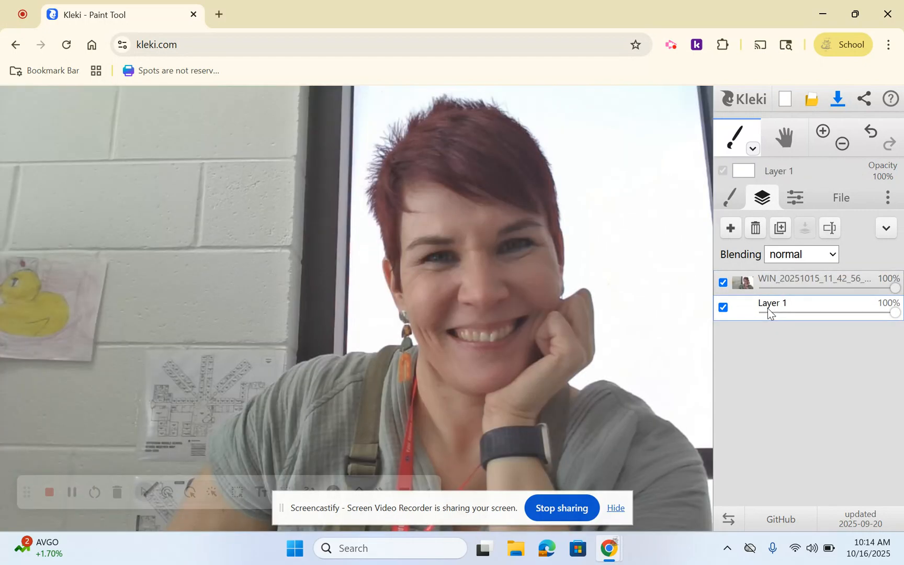
{"action": "left_click", "coordinate": [750, 274]}
{"action": "left_click", "coordinate": [728, 234]}
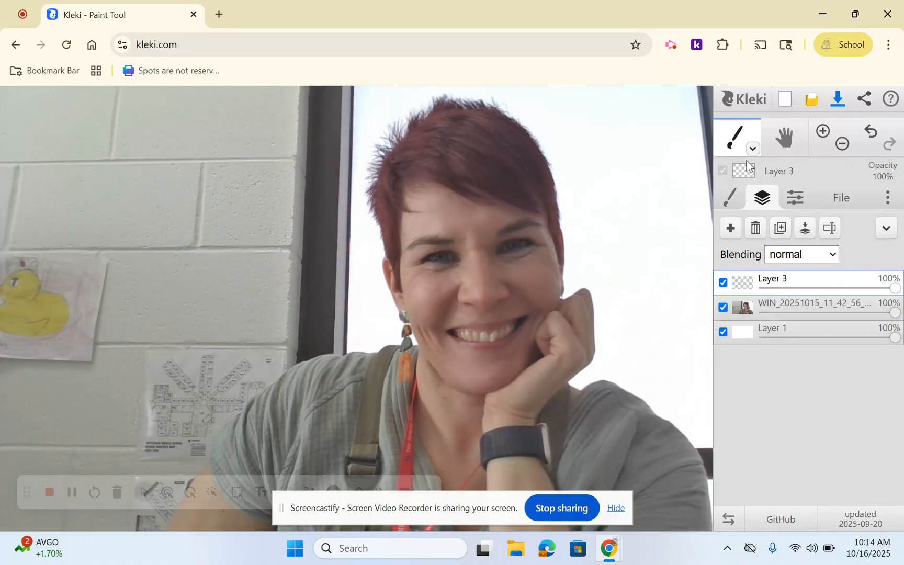
{"action": "left_click", "coordinate": [806, 305]}
{"action": "left_click", "coordinate": [792, 282]}
Draw black test strokes over the wall with the circle, textured and slanted brush tips at size 4.
{"action": "left_click", "coordinate": [731, 198]}
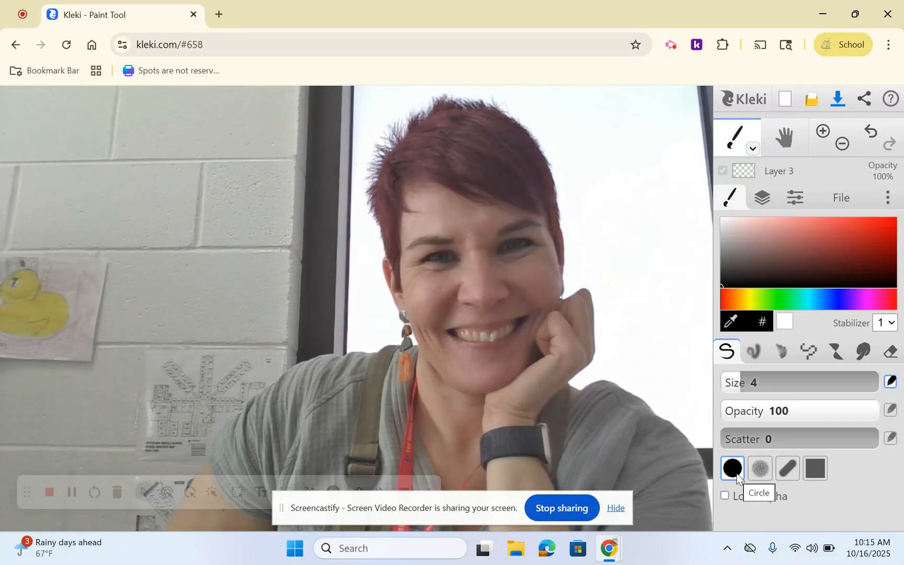
{"action": "left_click_drag", "start_coordinate": [152, 260], "coordinate": [264, 284]}
{"action": "left_click", "coordinate": [760, 470]}
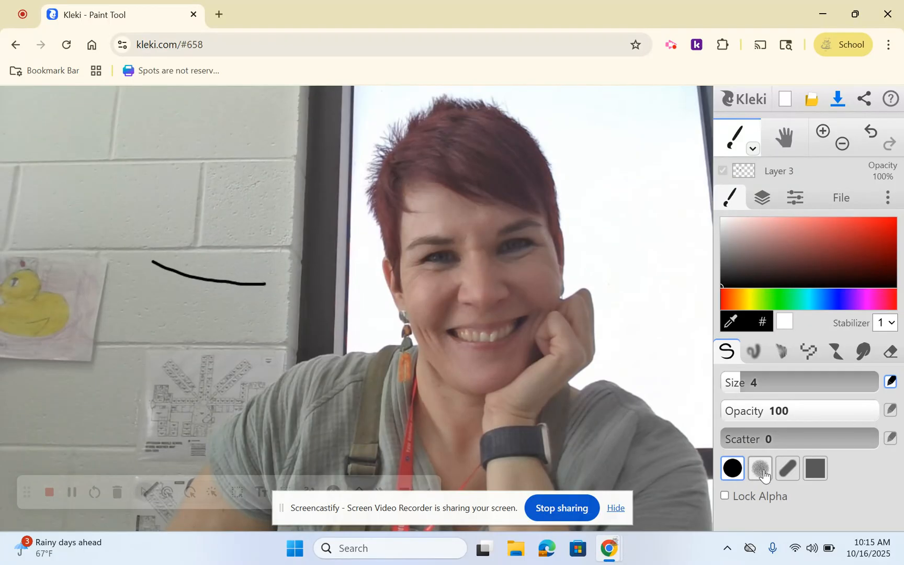
{"action": "left_click_drag", "start_coordinate": [103, 194], "coordinate": [272, 238]}
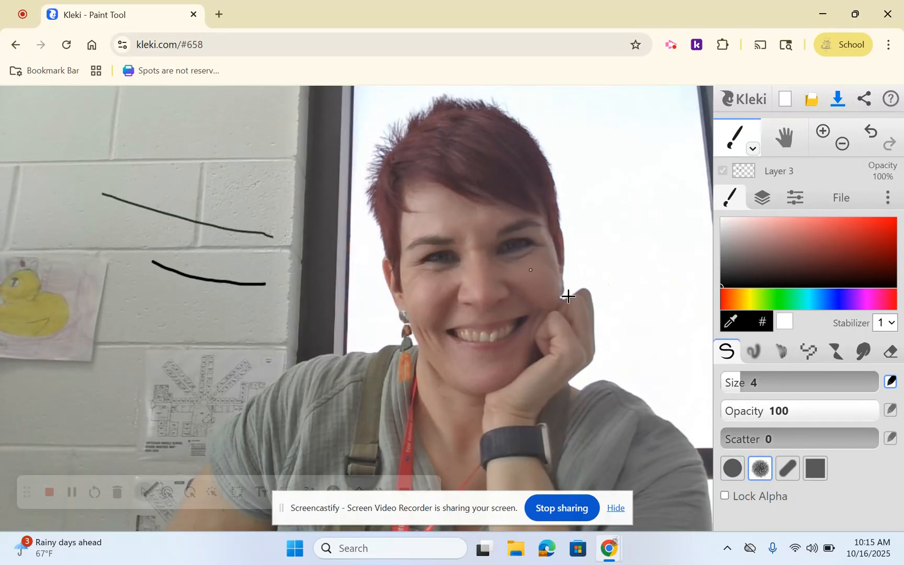
{"action": "left_click", "coordinate": [788, 469]}
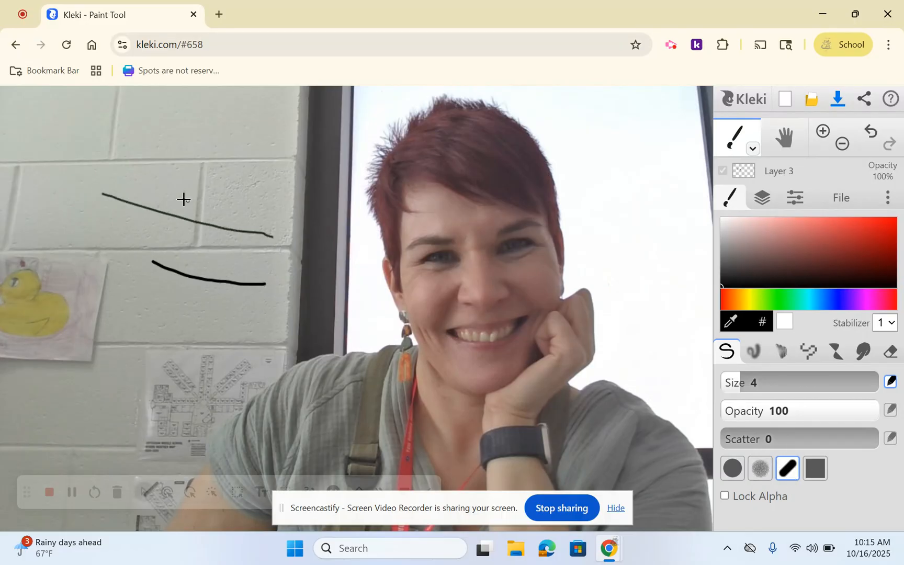
{"action": "mouse_move", "coordinate": [183, 199]}
{"action": "left_mouse_down"}
{"action": "mouse_move", "coordinate": [229, 207]}
{"action": "mouse_move", "coordinate": [277, 192]}
{"action": "mouse_move", "coordinate": [281, 159]}
{"action": "mouse_move", "coordinate": [308, 192]}
{"action": "mouse_move", "coordinate": [284, 231]}
{"action": "mouse_move", "coordinate": [310, 263]}
{"action": "mouse_move", "coordinate": [316, 242]}
{"action": "left_mouse_up"}
Switch to the square brush tip for one test stroke and undo all four test strokes.
{"action": "left_click", "coordinate": [815, 468]}
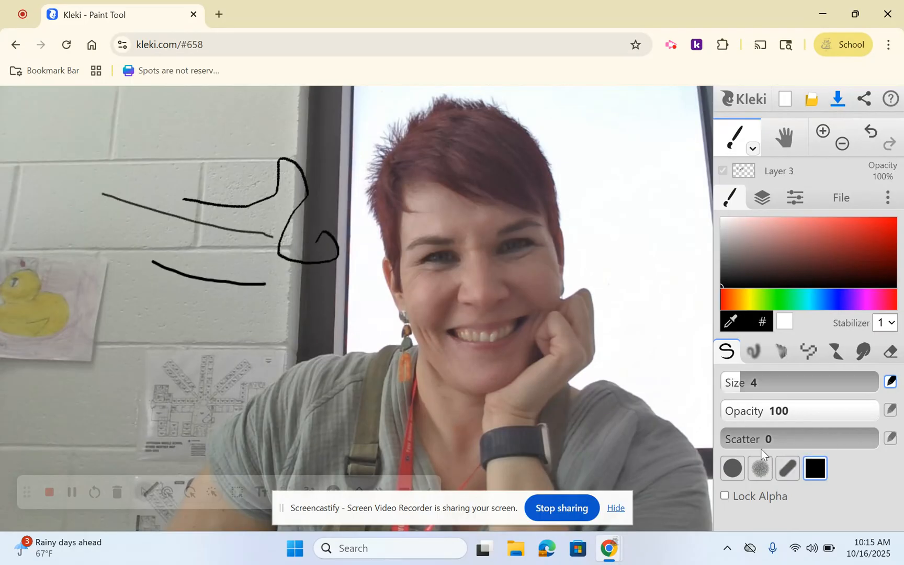
{"action": "mouse_move", "coordinate": [219, 140]}
{"action": "left_mouse_down"}
{"action": "mouse_move", "coordinate": [222, 192]}
{"action": "mouse_move", "coordinate": [286, 95]}
{"action": "mouse_move", "coordinate": [246, 116]}
{"action": "mouse_move", "coordinate": [269, 145]}
{"action": "left_mouse_up"}
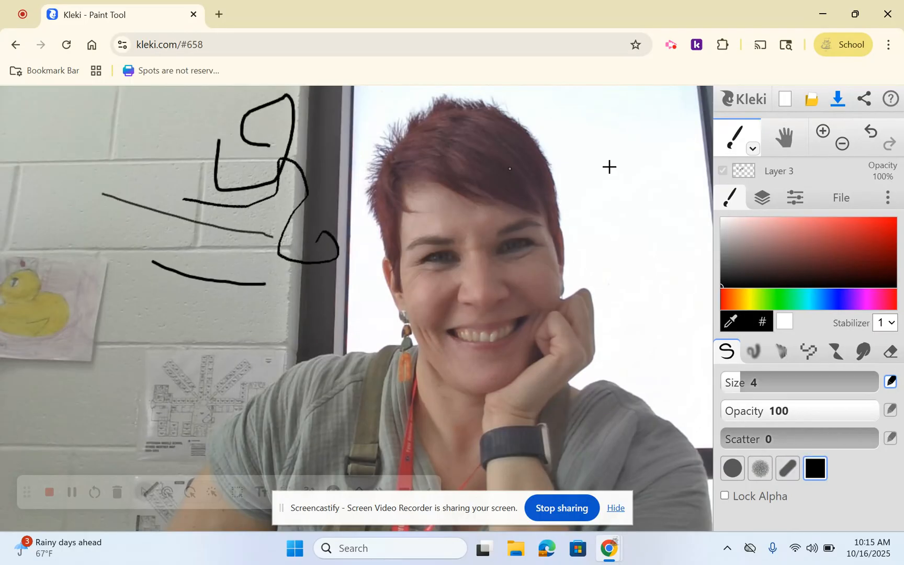
{"action": "left_click", "coordinate": [879, 135]}
{"action": "left_click", "coordinate": [878, 135]}
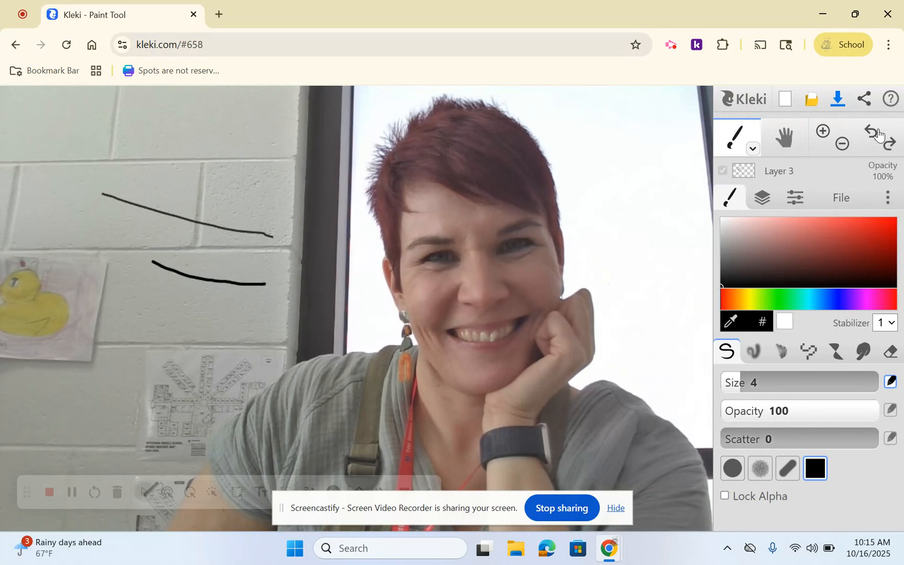
{"action": "left_click", "coordinate": [878, 135]}
{"action": "left_click", "coordinate": [878, 135]}
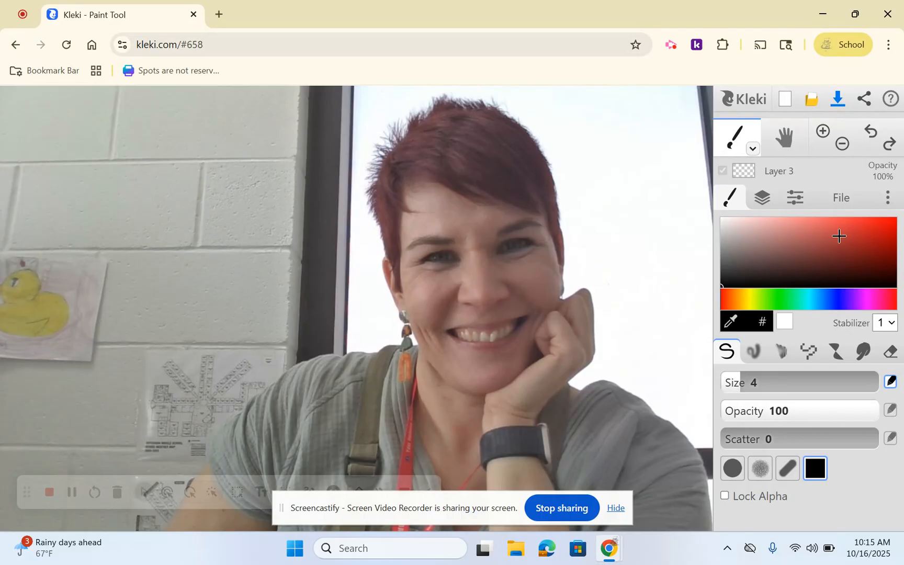
Try to trace the edge of the face, the hand and the forearm in black with the stabilizer at 1.
{"action": "mouse_move", "coordinate": [556, 218]}
{"action": "left_mouse_down"}
{"action": "mouse_move", "coordinate": [566, 266]}
{"action": "mouse_move", "coordinate": [559, 292]}
{"action": "left_mouse_up"}
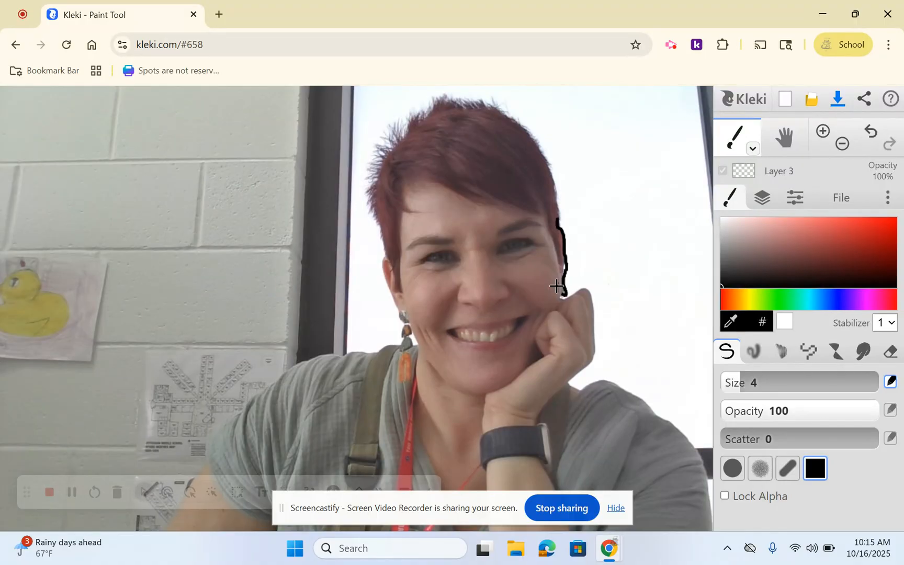
{"action": "mouse_move", "coordinate": [564, 298]}
{"action": "left_mouse_down"}
{"action": "mouse_move", "coordinate": [585, 290]}
{"action": "mouse_move", "coordinate": [589, 362]}
{"action": "mouse_move", "coordinate": [535, 425]}
{"action": "mouse_move", "coordinate": [556, 490]}
{"action": "mouse_move", "coordinate": [531, 431]}
{"action": "mouse_move", "coordinate": [591, 346]}
{"action": "left_mouse_up"}
{"action": "mouse_move", "coordinate": [558, 317]}
{"action": "left_mouse_down"}
{"action": "mouse_move", "coordinate": [581, 350]}
{"action": "mouse_move", "coordinate": [556, 316]}
{"action": "mouse_move", "coordinate": [542, 354]}
{"action": "mouse_move", "coordinate": [556, 341]}
{"action": "mouse_move", "coordinate": [556, 356]}
{"action": "left_mouse_up"}
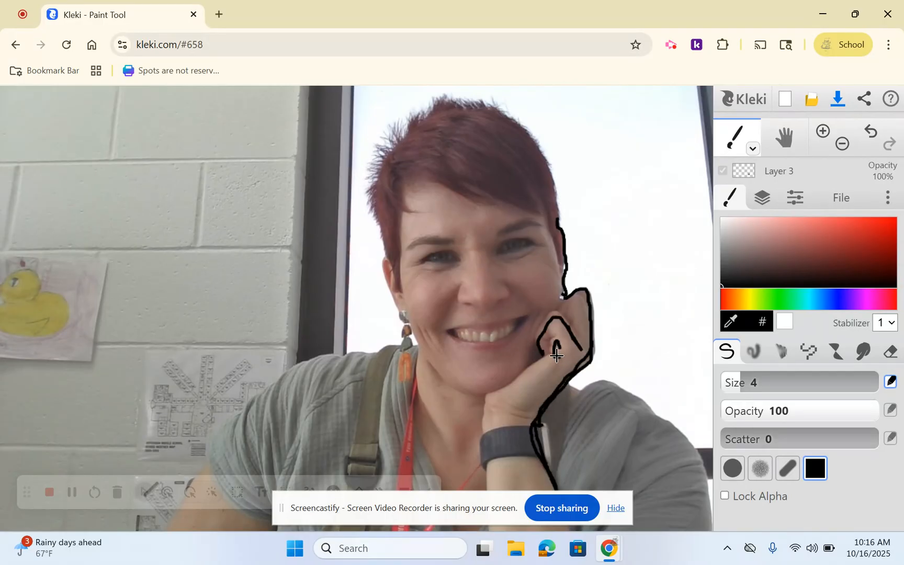
Undo all the trial outline strokes on the face, hand and forearm.
{"action": "left_click", "coordinate": [861, 140]}
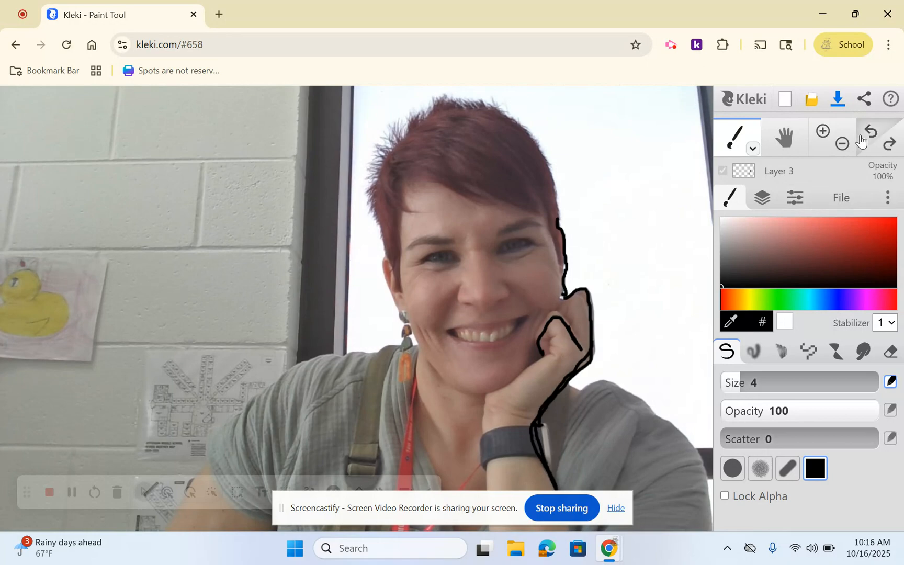
{"action": "left_click", "coordinate": [862, 141]}
{"action": "left_click", "coordinate": [862, 140]}
{"action": "left_click", "coordinate": [862, 140]}
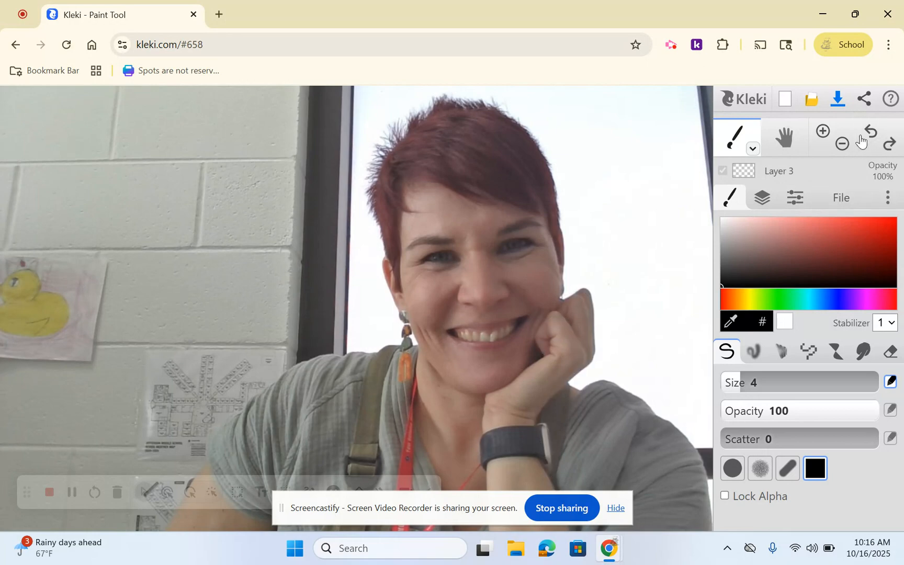
Set the Stabilizer to 3 and trace the cheek edge beside the hand and the fringe hairline across the forehead in black.
{"action": "left_click", "coordinate": [887, 323]}
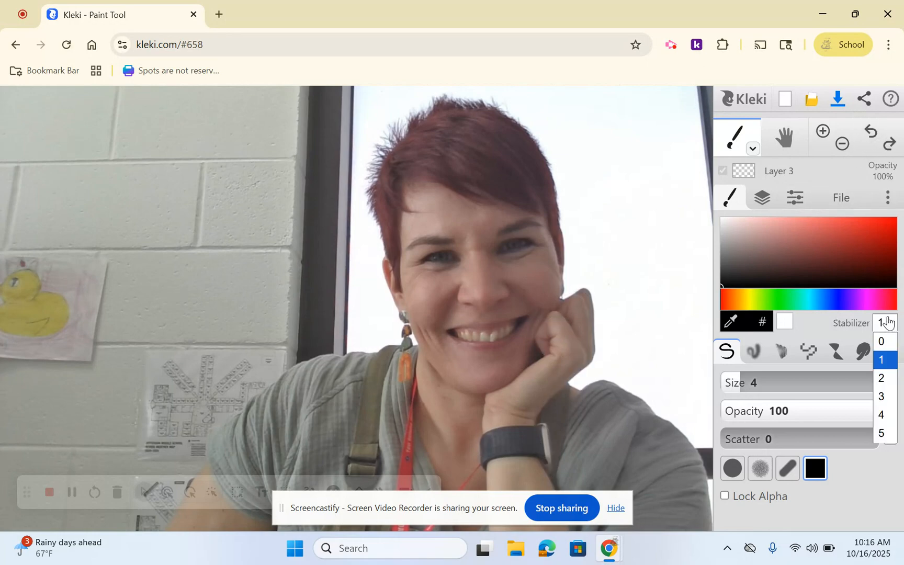
{"action": "left_click", "coordinate": [888, 396]}
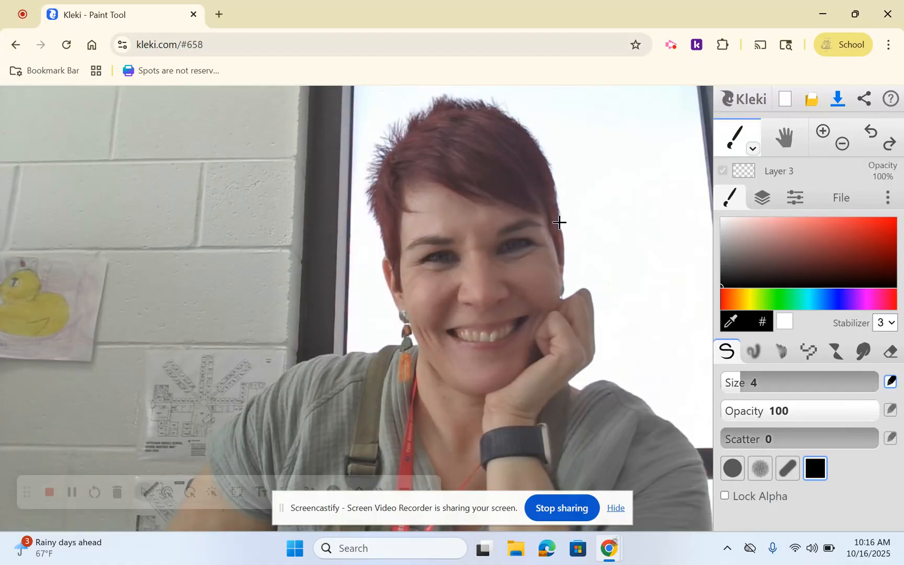
{"action": "left_click_drag", "start_coordinate": [559, 226], "coordinate": [563, 309]}
{"action": "left_click_drag", "start_coordinate": [550, 231], "coordinate": [557, 262]}
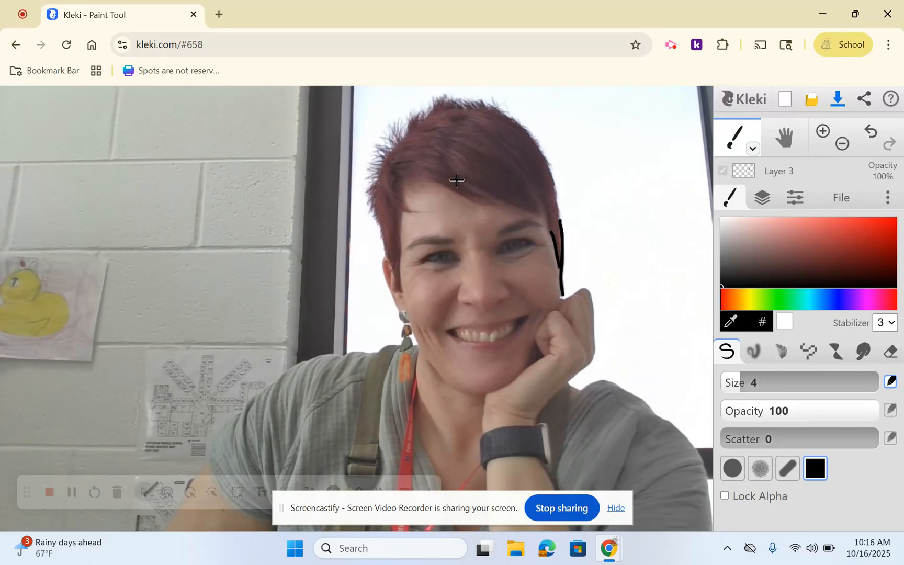
{"action": "mouse_move", "coordinate": [463, 181]}
{"action": "left_mouse_down"}
{"action": "mouse_move", "coordinate": [549, 216]}
{"action": "mouse_move", "coordinate": [540, 196]}
{"action": "mouse_move", "coordinate": [556, 255]}
{"action": "left_mouse_up"}
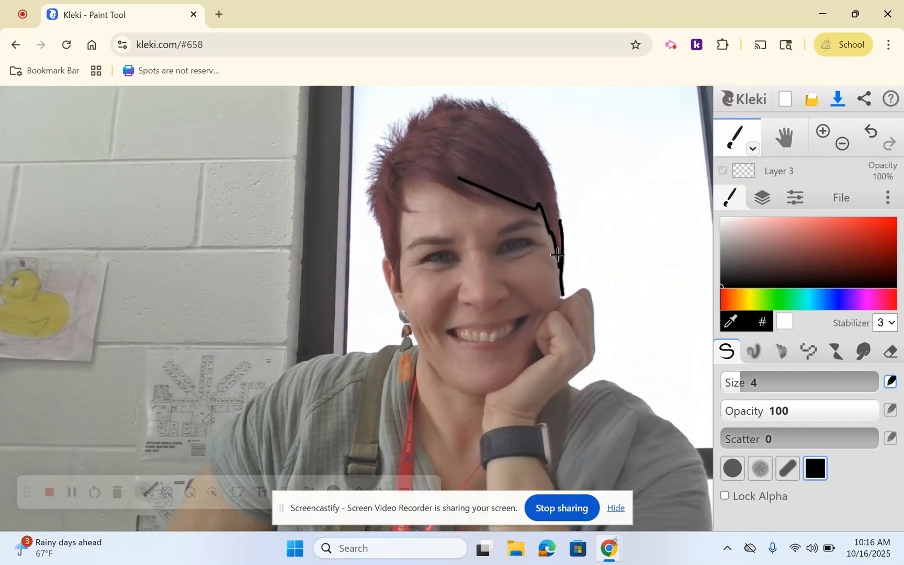
{"action": "mouse_move", "coordinate": [435, 180]}
{"action": "left_mouse_down"}
{"action": "mouse_move", "coordinate": [475, 208]}
{"action": "mouse_move", "coordinate": [508, 210]}
{"action": "mouse_move", "coordinate": [488, 207]}
{"action": "mouse_move", "coordinate": [467, 177]}
{"action": "left_mouse_up"}
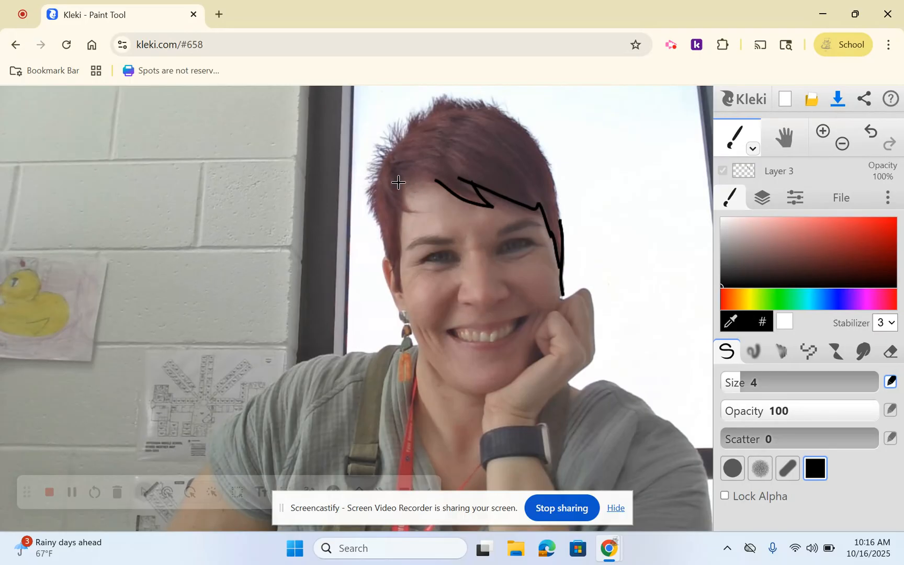
{"action": "left_click_drag", "start_coordinate": [397, 172], "coordinate": [446, 187]}
Outline the pointed hair strand at the temple below the fringe, undoing the first attempt and redrawing it.
{"action": "left_click", "coordinate": [398, 188]}
{"action": "mouse_move", "coordinate": [395, 173]}
{"action": "left_mouse_down"}
{"action": "mouse_move", "coordinate": [428, 226]}
{"action": "mouse_move", "coordinate": [400, 221]}
{"action": "mouse_move", "coordinate": [381, 178]}
{"action": "mouse_move", "coordinate": [409, 219]}
{"action": "left_mouse_up"}
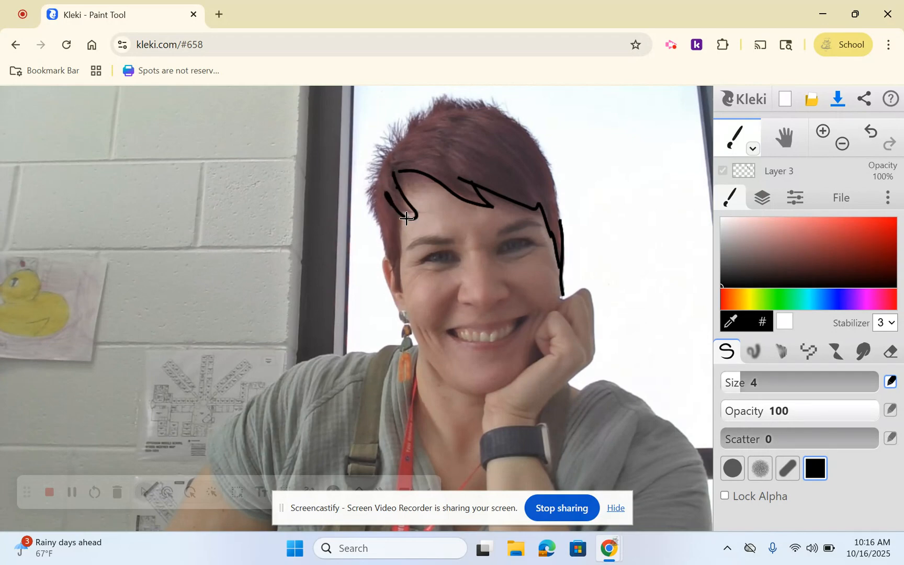
{"action": "left_click", "coordinate": [870, 133]}
{"action": "left_click", "coordinate": [870, 134]}
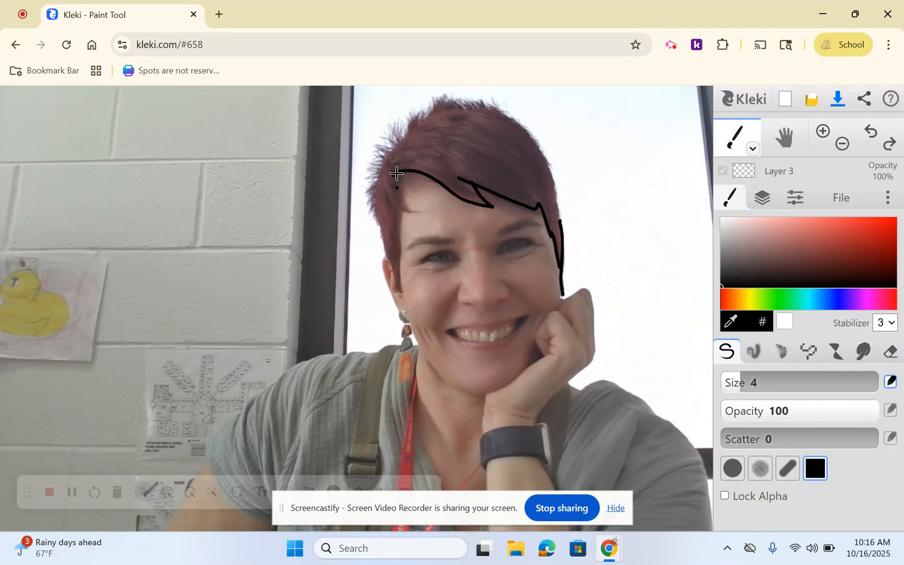
{"action": "mouse_move", "coordinate": [395, 174]}
{"action": "left_mouse_down"}
{"action": "mouse_move", "coordinate": [424, 222]}
{"action": "mouse_move", "coordinate": [409, 221]}
{"action": "mouse_move", "coordinate": [386, 191]}
{"action": "mouse_move", "coordinate": [417, 217]}
{"action": "left_mouse_up"}
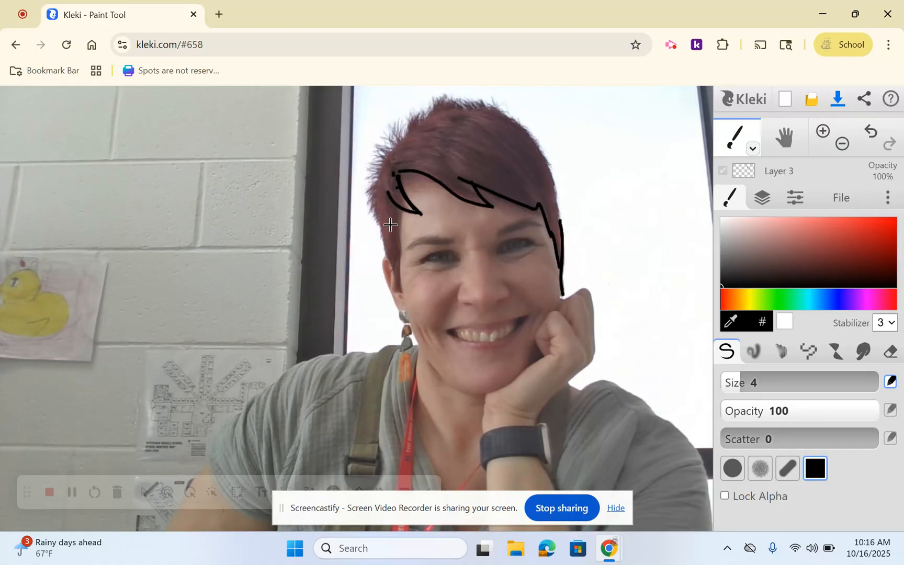
Trace the sideburn by the ear and the spiky outer edge of the hair over to the opposite temple in black.
{"action": "left_click_drag", "start_coordinate": [400, 221], "coordinate": [405, 300]}
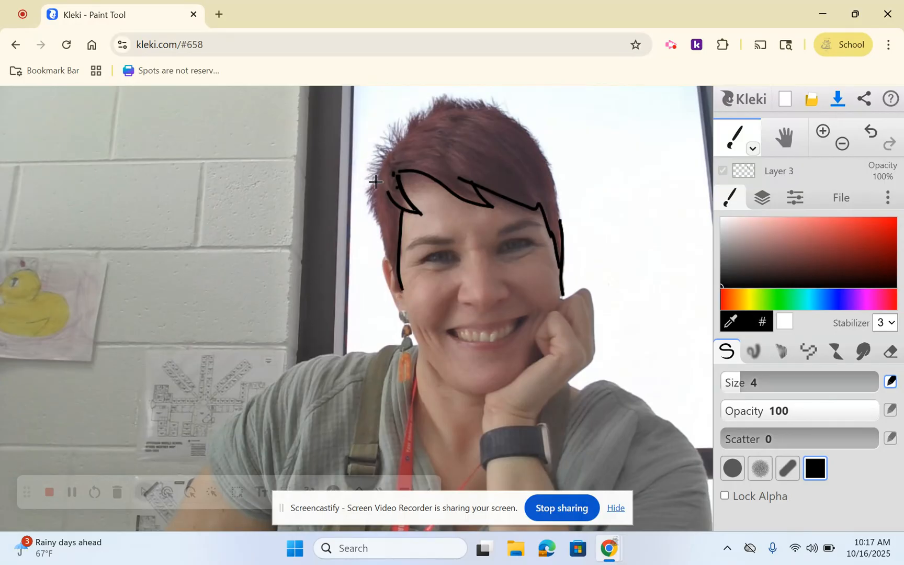
{"action": "mouse_move", "coordinate": [367, 194]}
{"action": "left_mouse_down"}
{"action": "mouse_move", "coordinate": [363, 214]}
{"action": "mouse_move", "coordinate": [374, 203]}
{"action": "mouse_move", "coordinate": [367, 223]}
{"action": "mouse_move", "coordinate": [379, 216]}
{"action": "mouse_move", "coordinate": [403, 285]}
{"action": "left_mouse_up"}
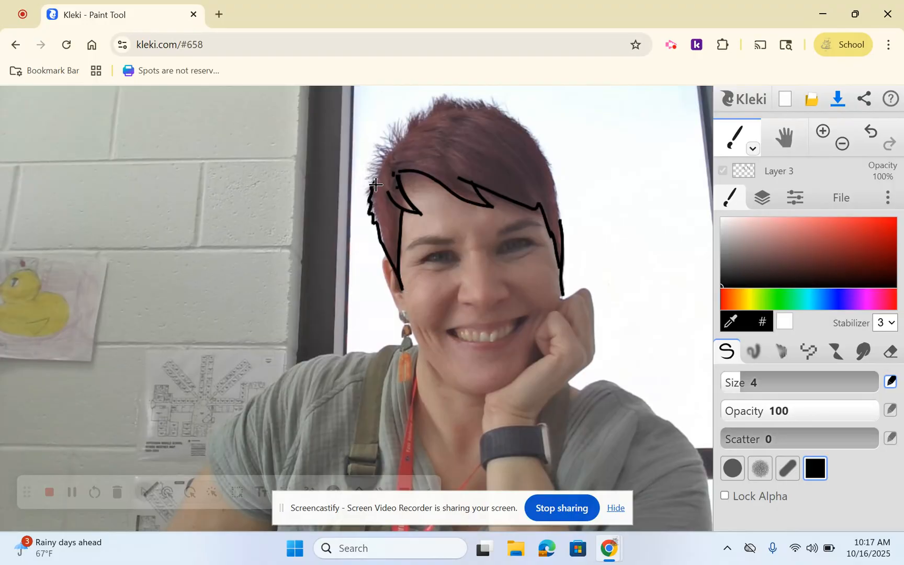
{"action": "mouse_move", "coordinate": [372, 176]}
{"action": "left_mouse_down"}
{"action": "mouse_move", "coordinate": [386, 137]}
{"action": "mouse_move", "coordinate": [401, 150]}
{"action": "mouse_move", "coordinate": [400, 118]}
{"action": "mouse_move", "coordinate": [435, 75]}
{"action": "mouse_move", "coordinate": [430, 111]}
{"action": "mouse_move", "coordinate": [498, 92]}
{"action": "mouse_move", "coordinate": [496, 104]}
{"action": "mouse_move", "coordinate": [529, 137]}
{"action": "mouse_move", "coordinate": [565, 218]}
{"action": "left_mouse_up"}
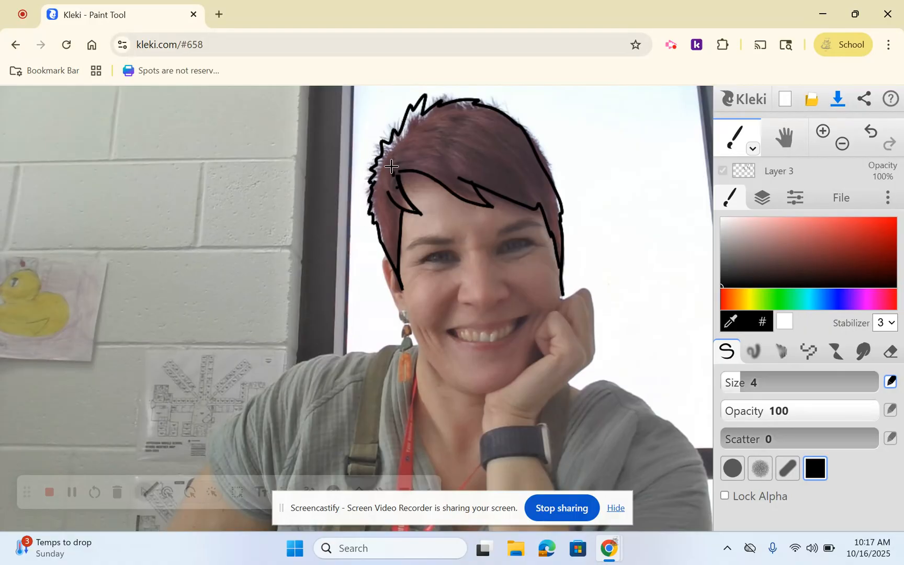
Add short black strand lines inside the hair, across the crown and above the fringe.
{"action": "mouse_move", "coordinate": [424, 156]}
{"action": "left_mouse_down"}
{"action": "mouse_move", "coordinate": [449, 167]}
{"action": "mouse_move", "coordinate": [477, 149]}
{"action": "mouse_move", "coordinate": [525, 192]}
{"action": "left_mouse_up"}
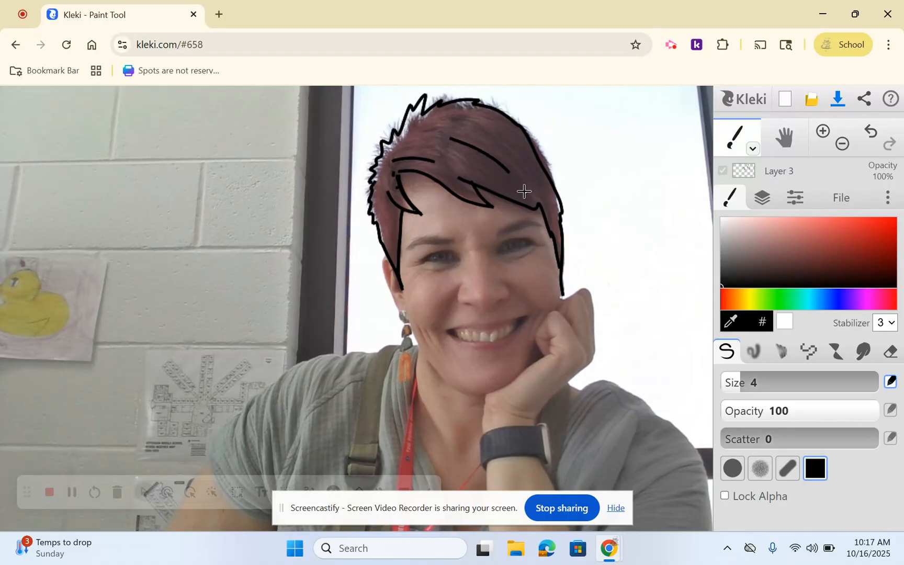
{"action": "left_click_drag", "start_coordinate": [448, 136], "coordinate": [505, 139]}
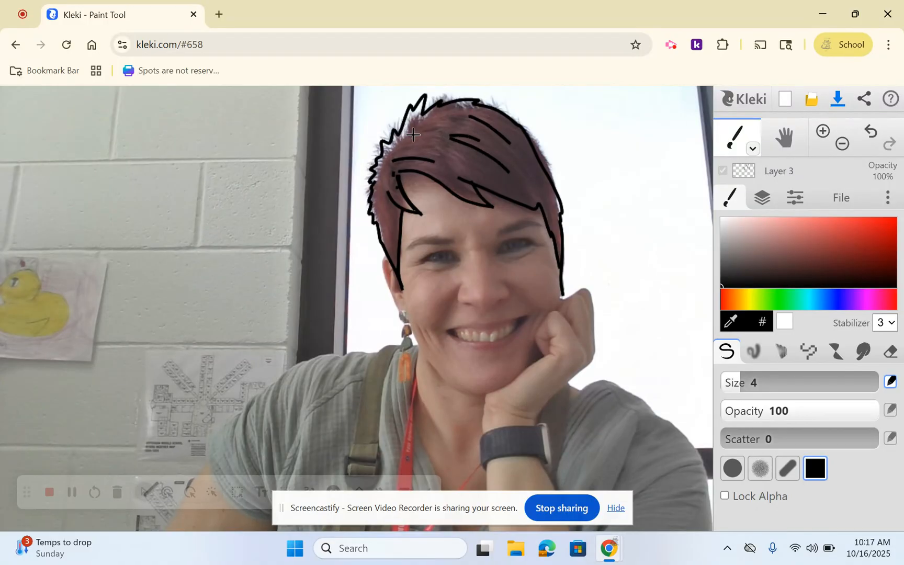
{"action": "left_click_drag", "start_coordinate": [429, 133], "coordinate": [403, 137]}
Lower the photo layer's opacity to 70% and make Layer 3 active for brush drawing again.
{"action": "left_click", "coordinate": [762, 204]}
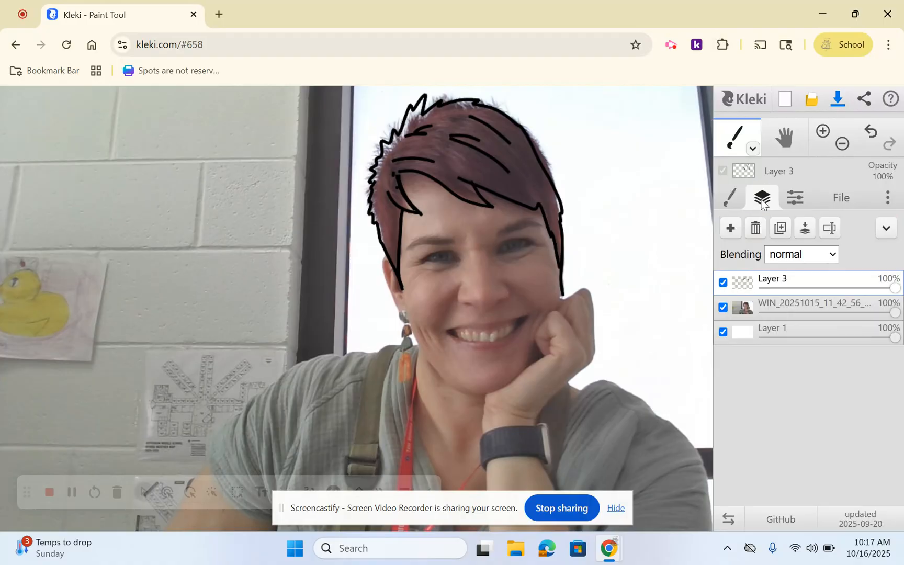
{"action": "left_click", "coordinate": [771, 309]}
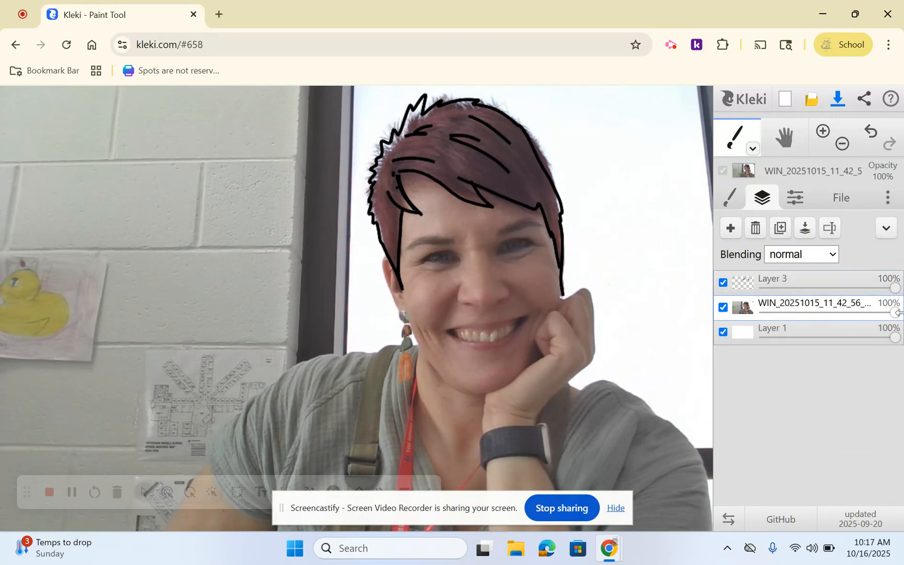
{"action": "left_click_drag", "start_coordinate": [895, 312], "coordinate": [842, 318]}
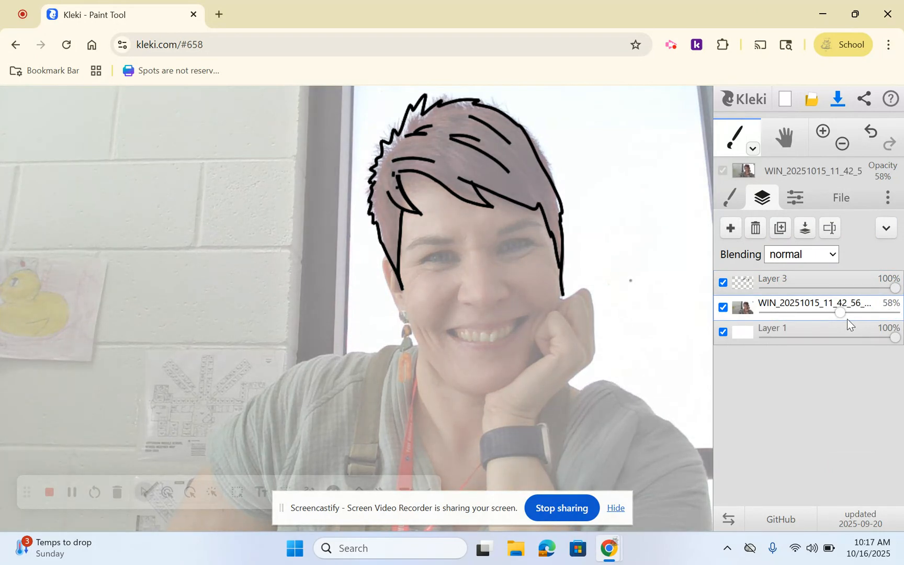
{"action": "left_click_drag", "start_coordinate": [840, 312], "coordinate": [856, 312]}
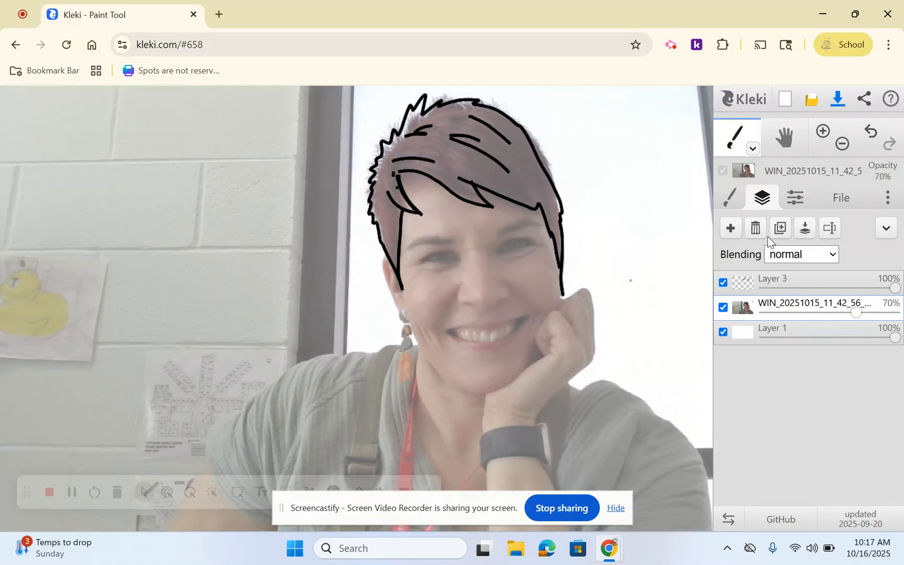
{"action": "left_click", "coordinate": [729, 204]}
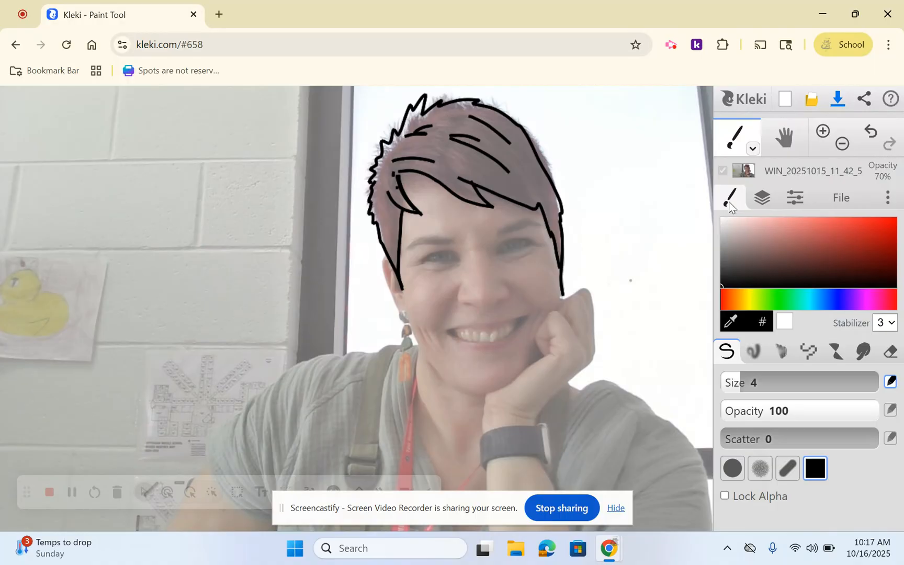
{"action": "left_click", "coordinate": [762, 202]}
{"action": "left_click", "coordinate": [762, 286]}
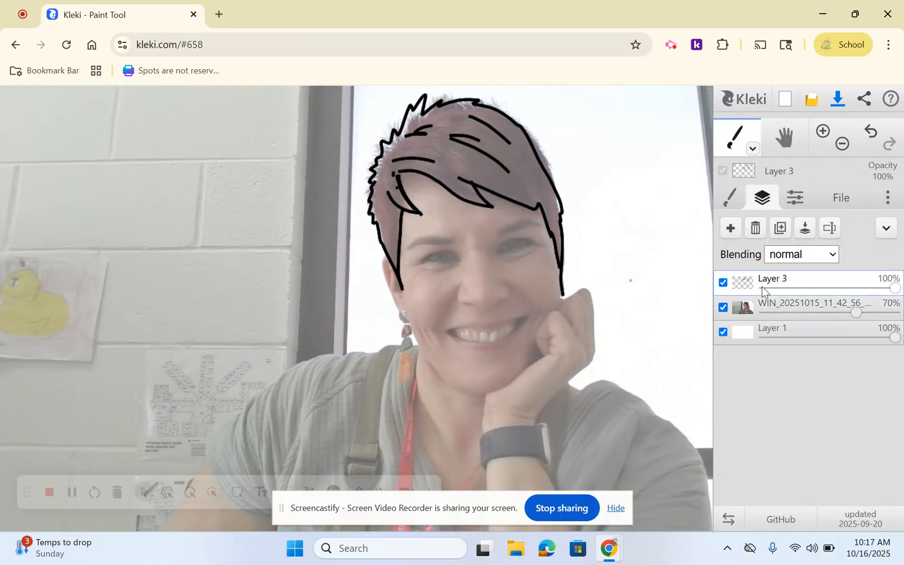
{"action": "left_click", "coordinate": [727, 193]}
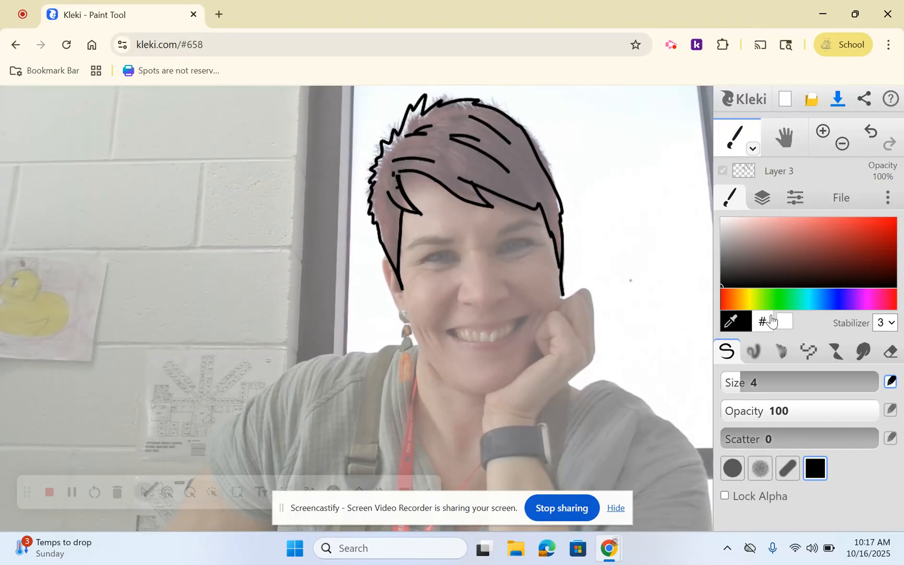
Set the brush size to 3.1 and trace the jaw from the ear to the chin and the finger edge against the cheek.
{"action": "left_click_drag", "start_coordinate": [752, 383], "coordinate": [738, 383]}
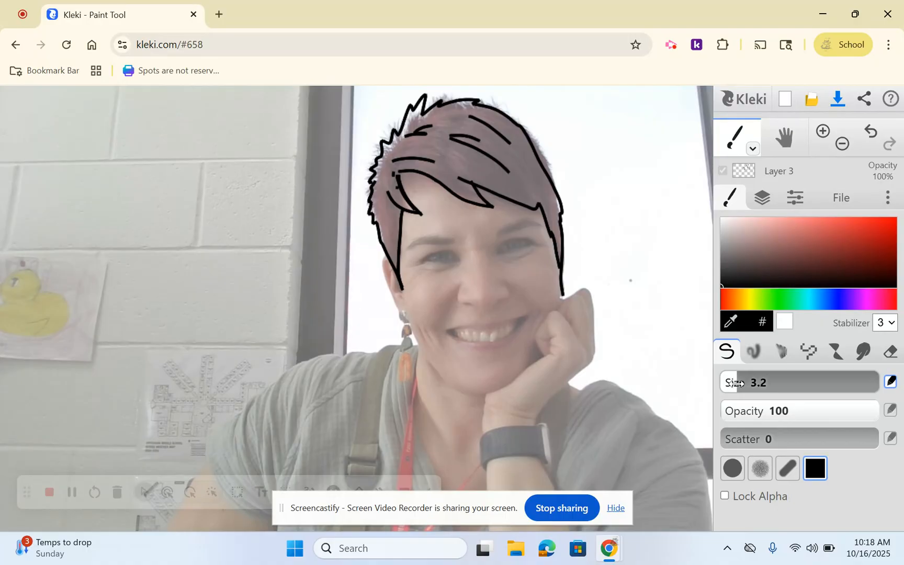
{"action": "left_click_drag", "start_coordinate": [737, 384], "coordinate": [736, 384]}
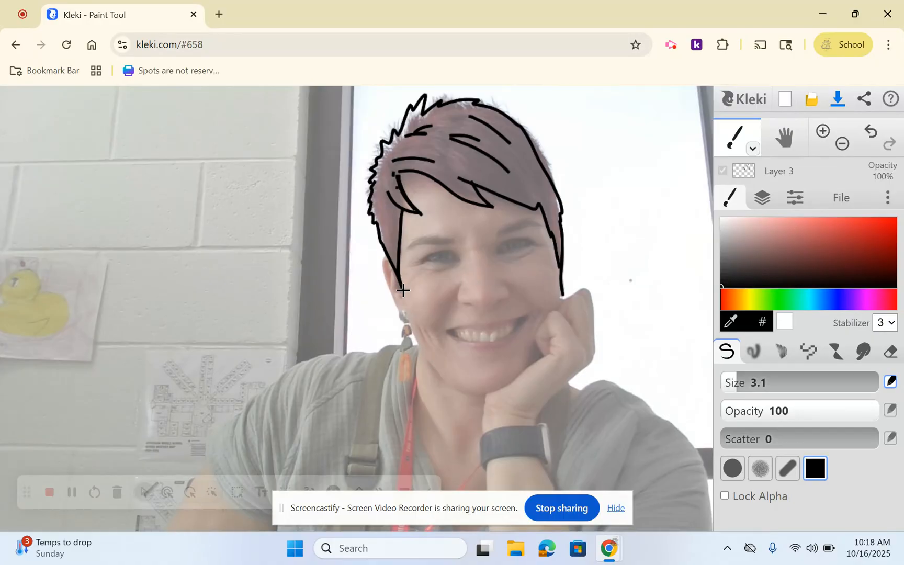
{"action": "mouse_move", "coordinate": [404, 301]}
{"action": "left_mouse_down"}
{"action": "mouse_move", "coordinate": [424, 361]}
{"action": "mouse_move", "coordinate": [484, 402]}
{"action": "left_mouse_up"}
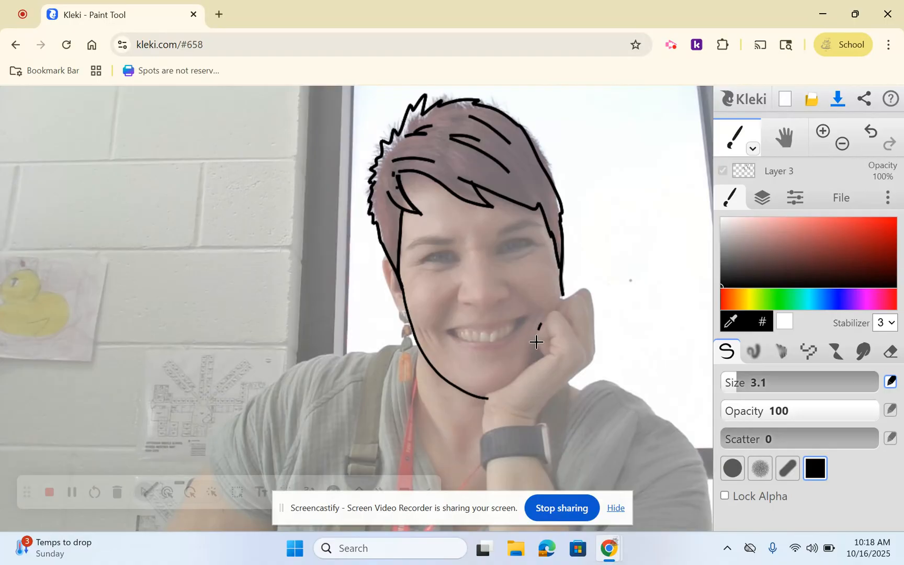
{"action": "left_click_drag", "start_coordinate": [536, 342], "coordinate": [544, 356]}
Try to outline the curled fingers, the back of the hand and the wrist with the size 3.1 brush.
{"action": "mouse_move", "coordinate": [559, 307]}
{"action": "left_mouse_down"}
{"action": "mouse_move", "coordinate": [587, 339]}
{"action": "mouse_move", "coordinate": [593, 371]}
{"action": "left_mouse_up"}
{"action": "left_click", "coordinate": [871, 132]}
{"action": "left_click_drag", "start_coordinate": [569, 315], "coordinate": [589, 360]}
{"action": "mouse_move", "coordinate": [561, 304]}
{"action": "left_mouse_down"}
{"action": "mouse_move", "coordinate": [577, 294]}
{"action": "mouse_move", "coordinate": [585, 303]}
{"action": "mouse_move", "coordinate": [593, 336]}
{"action": "left_mouse_up"}
{"action": "mouse_move", "coordinate": [564, 300]}
{"action": "left_mouse_down"}
{"action": "mouse_move", "coordinate": [583, 282]}
{"action": "mouse_move", "coordinate": [601, 309]}
{"action": "mouse_move", "coordinate": [589, 372]}
{"action": "mouse_move", "coordinate": [552, 395]}
{"action": "mouse_move", "coordinate": [533, 426]}
{"action": "mouse_move", "coordinate": [528, 446]}
{"action": "mouse_move", "coordinate": [554, 488]}
{"action": "left_mouse_up"}
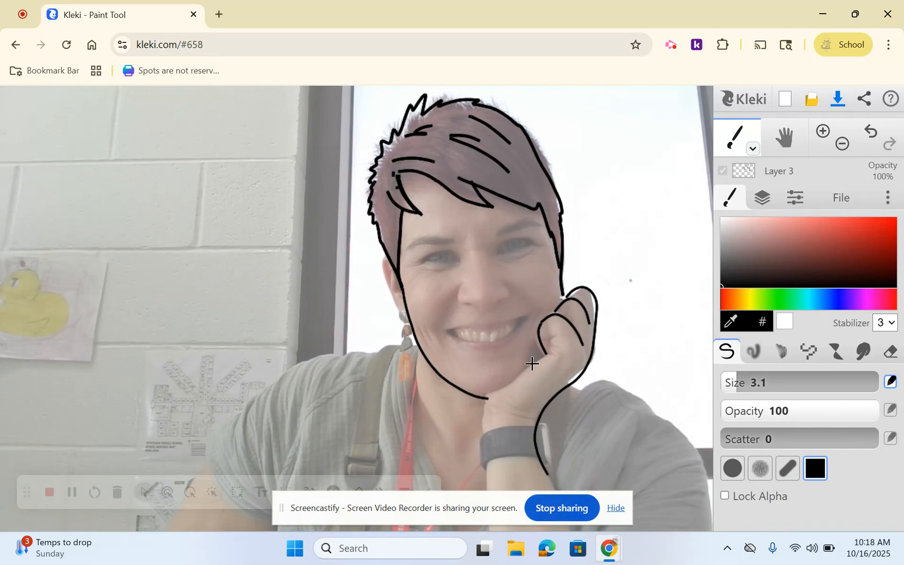
{"action": "mouse_move", "coordinate": [545, 355]}
{"action": "left_mouse_down"}
{"action": "mouse_move", "coordinate": [488, 400]}
{"action": "mouse_move", "coordinate": [465, 404]}
{"action": "mouse_move", "coordinate": [471, 427]}
{"action": "left_mouse_up"}
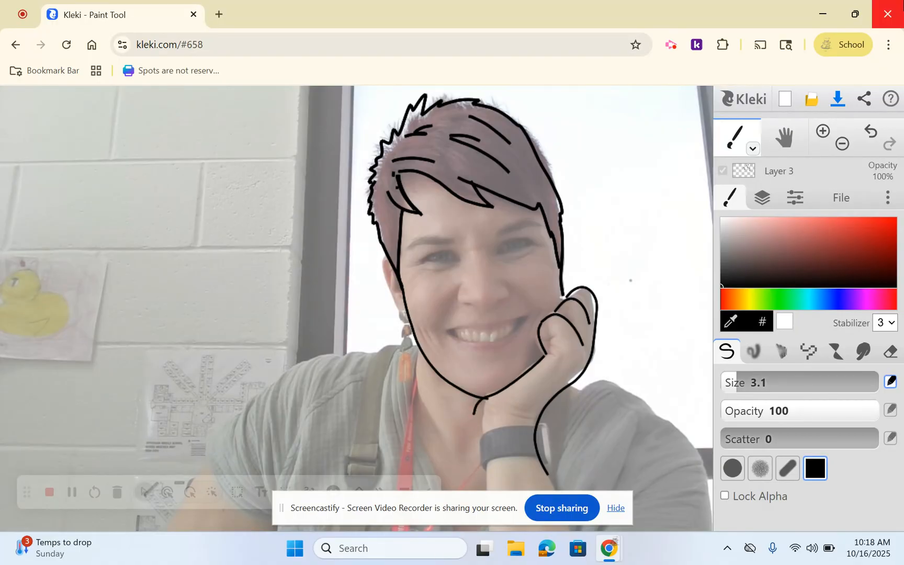
Undo the finger, hand and wrist strokes back to the short finger edge against the cheek.
{"action": "left_click", "coordinate": [881, 128]}
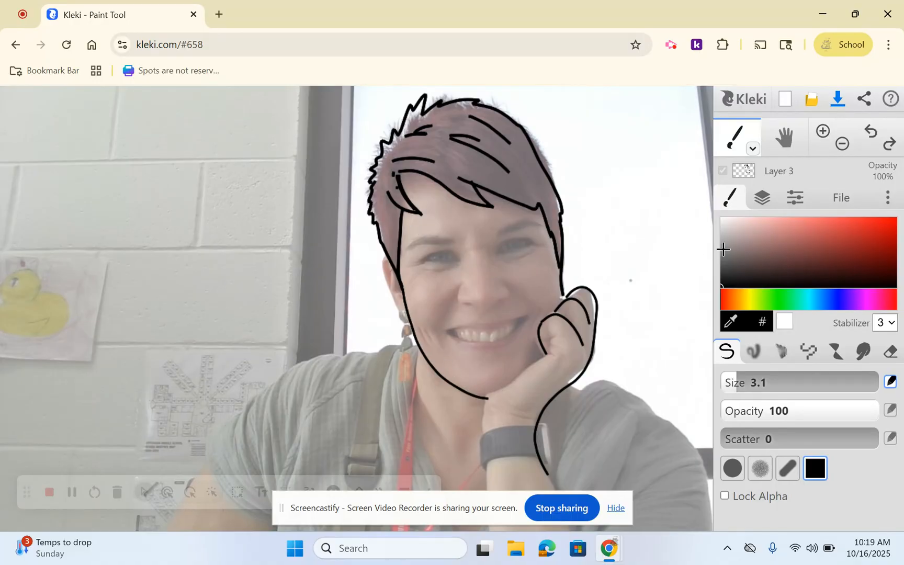
{"action": "left_click", "coordinate": [870, 135]}
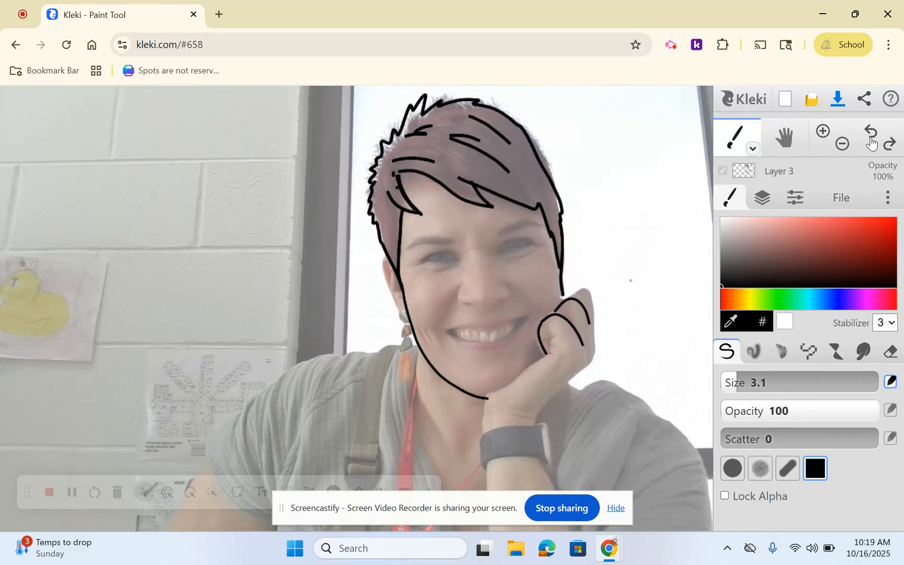
{"action": "left_click", "coordinate": [870, 136]}
{"action": "left_click", "coordinate": [871, 137]}
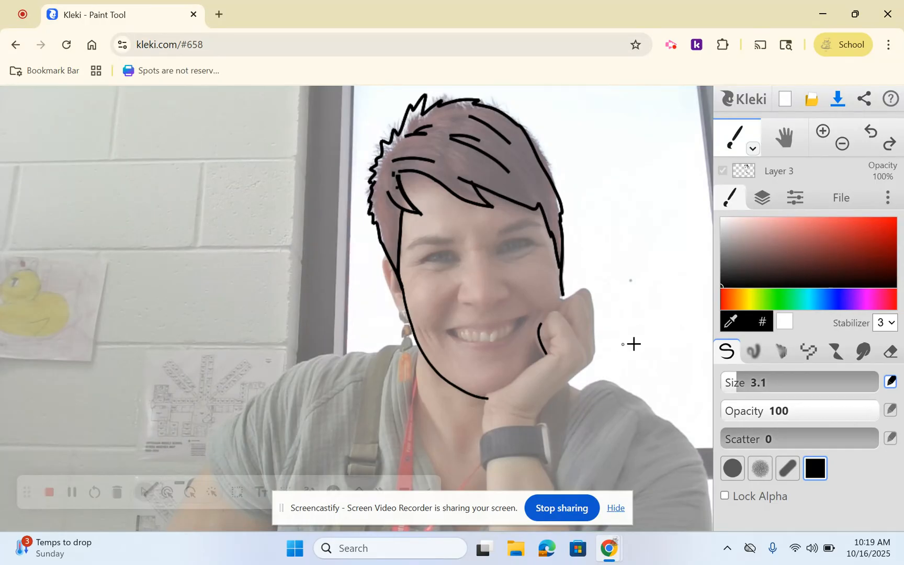
Set the brush size to 2.4 and outline the curled fingers beside the cheek, including the small creases inside the nearest finger.
{"action": "left_click_drag", "start_coordinate": [737, 383], "coordinate": [733, 384]}
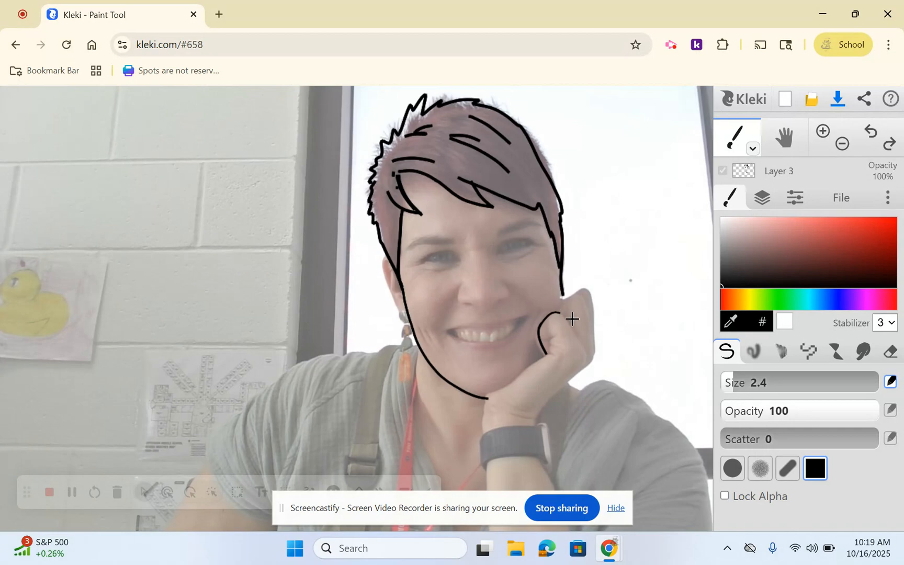
{"action": "left_click_drag", "start_coordinate": [586, 349], "coordinate": [583, 371]}
{"action": "left_click", "coordinate": [785, 137]}
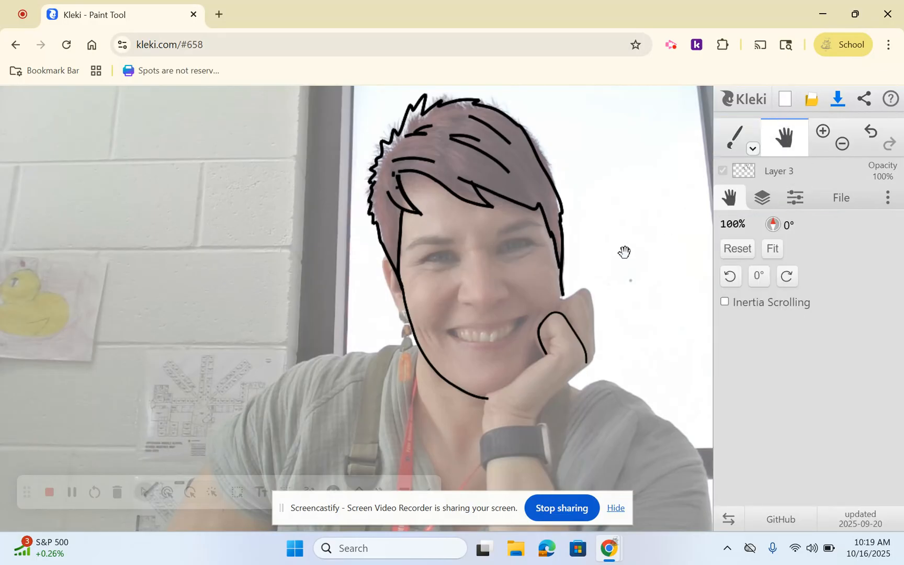
{"action": "left_click", "coordinate": [824, 133]}
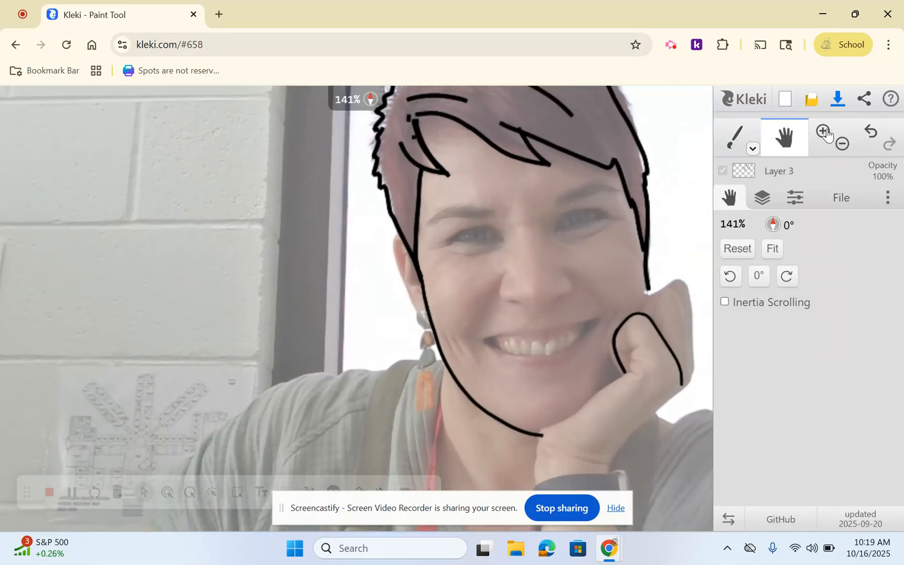
{"action": "left_click", "coordinate": [824, 133]}
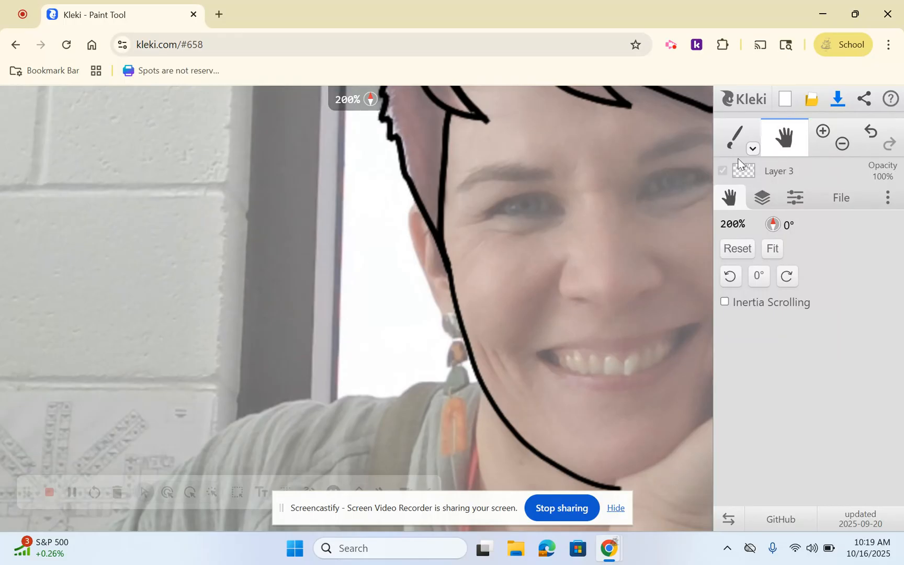
{"action": "mouse_move", "coordinate": [597, 247]}
{"action": "left_mouse_down"}
{"action": "mouse_move", "coordinate": [412, 263]}
{"action": "mouse_move", "coordinate": [380, 250]}
{"action": "left_mouse_up"}
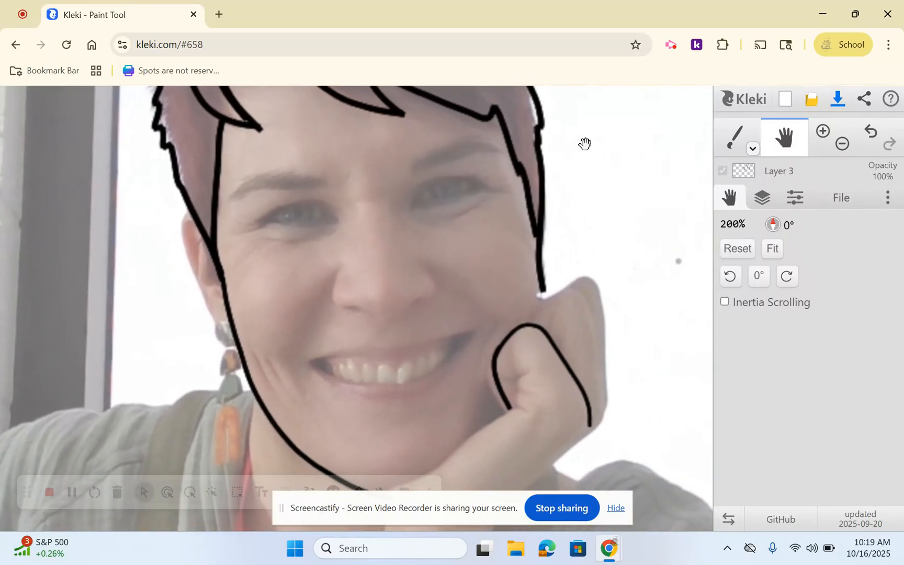
{"action": "left_click", "coordinate": [734, 137]}
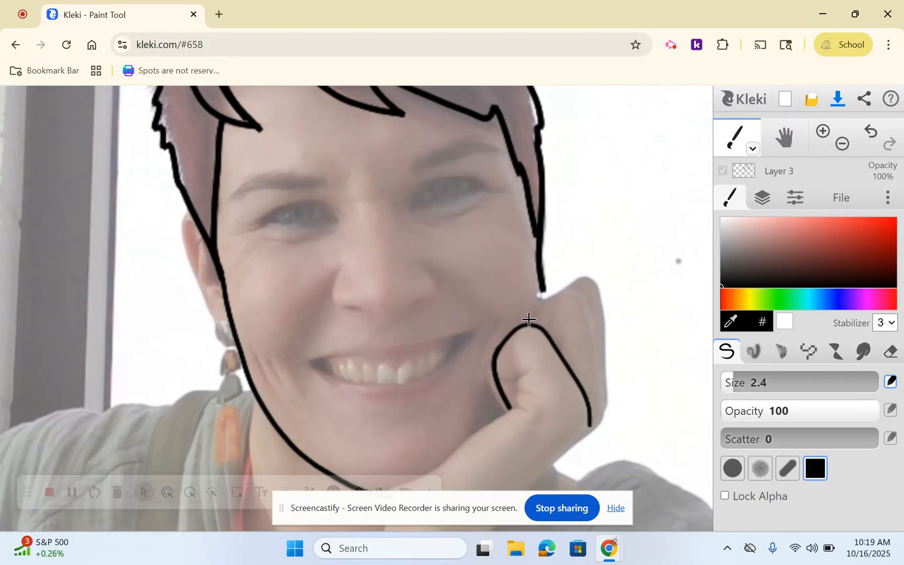
{"action": "mouse_move", "coordinate": [528, 319]}
{"action": "left_mouse_down"}
{"action": "mouse_move", "coordinate": [558, 288]}
{"action": "mouse_move", "coordinate": [578, 287]}
{"action": "mouse_move", "coordinate": [591, 356]}
{"action": "left_mouse_up"}
{"action": "mouse_move", "coordinate": [567, 287]}
{"action": "left_mouse_down"}
{"action": "mouse_move", "coordinate": [590, 275]}
{"action": "mouse_move", "coordinate": [604, 293]}
{"action": "mouse_move", "coordinate": [598, 433]}
{"action": "left_mouse_up"}
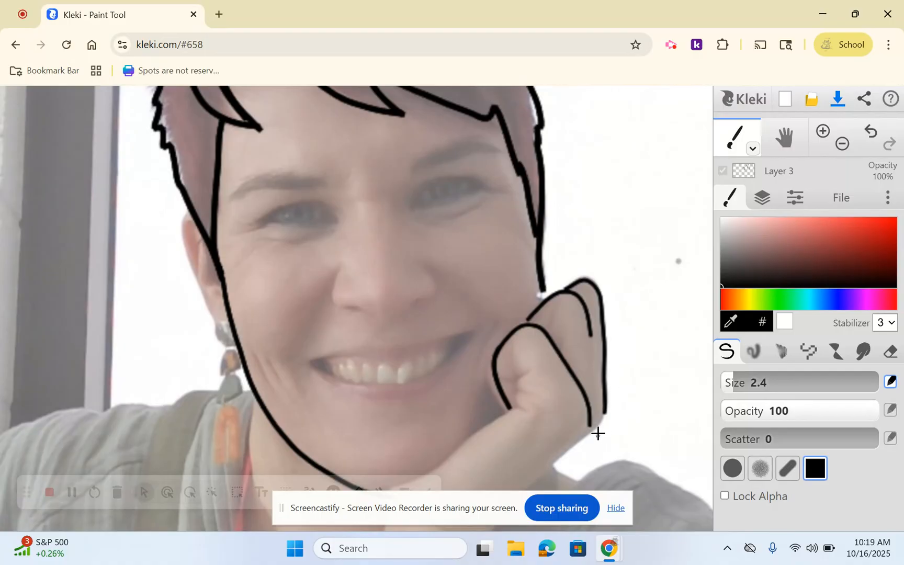
{"action": "mouse_move", "coordinate": [518, 379]}
{"action": "left_mouse_down"}
{"action": "mouse_move", "coordinate": [536, 397]}
{"action": "mouse_move", "coordinate": [517, 382]}
{"action": "mouse_move", "coordinate": [529, 371]}
{"action": "mouse_move", "coordinate": [516, 380]}
{"action": "mouse_move", "coordinate": [512, 341]}
{"action": "mouse_move", "coordinate": [515, 406]}
{"action": "left_mouse_up"}
Trace both edges of the hand and forearm across the watch, plus the side of the neck below the jaw.
{"action": "left_click", "coordinate": [784, 138]}
{"action": "left_click_drag", "start_coordinate": [558, 374], "coordinate": [553, 212]}
{"action": "left_click", "coordinate": [734, 138]}
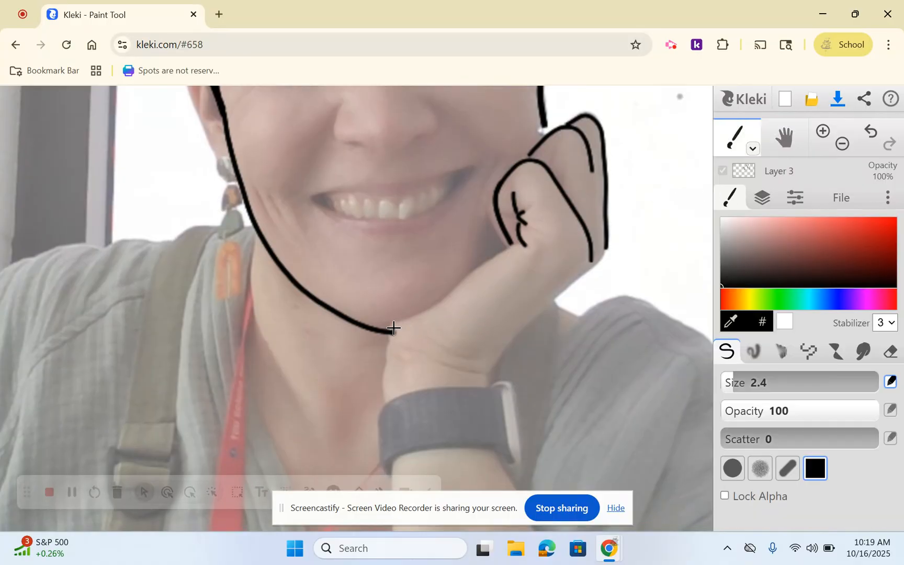
{"action": "left_click_drag", "start_coordinate": [392, 329], "coordinate": [388, 434]}
{"action": "left_click_drag", "start_coordinate": [386, 396], "coordinate": [389, 518]}
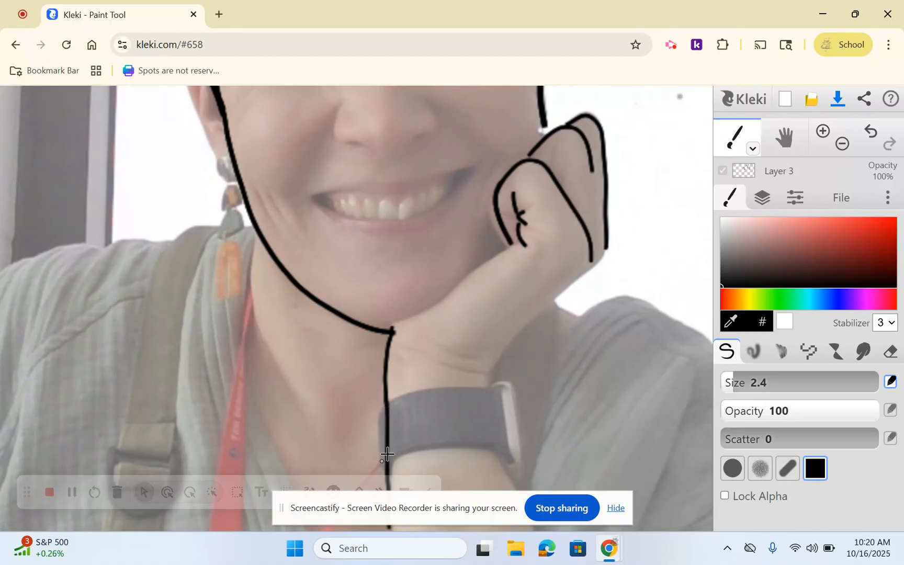
{"action": "left_click_drag", "start_coordinate": [390, 337], "coordinate": [529, 232]}
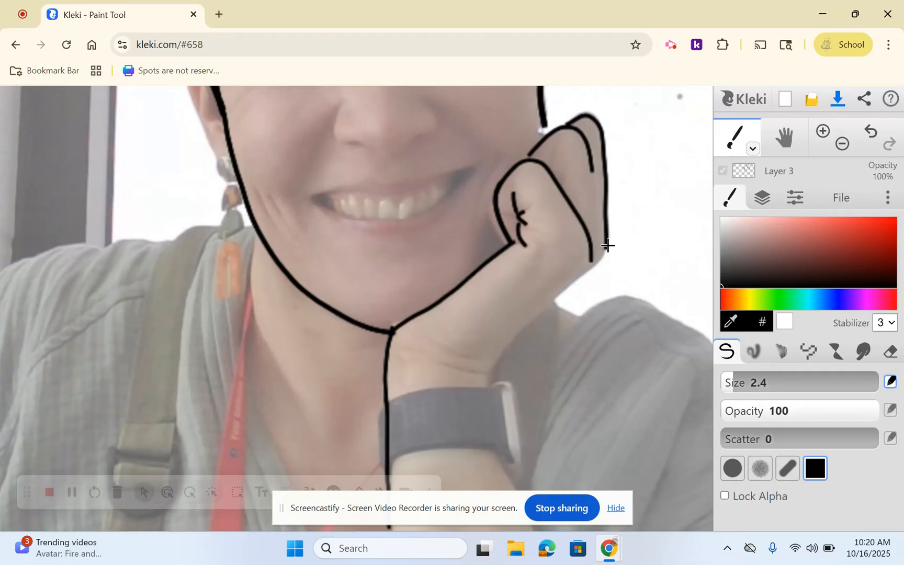
{"action": "mouse_move", "coordinate": [605, 249]}
{"action": "left_mouse_down"}
{"action": "mouse_move", "coordinate": [521, 332]}
{"action": "mouse_move", "coordinate": [484, 388]}
{"action": "mouse_move", "coordinate": [488, 437]}
{"action": "mouse_move", "coordinate": [548, 553]}
{"action": "left_mouse_up"}
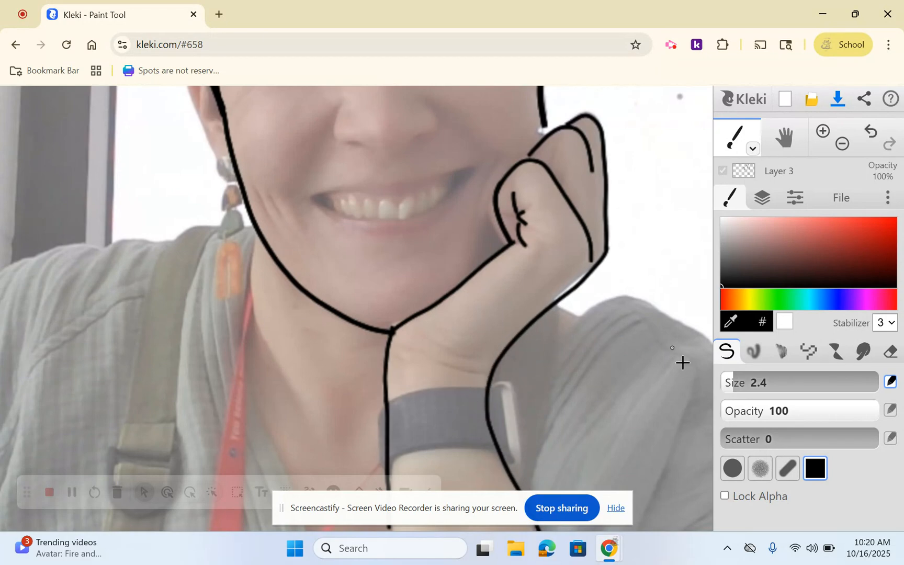
{"action": "mouse_move", "coordinate": [257, 232]}
{"action": "left_mouse_down"}
{"action": "mouse_move", "coordinate": [241, 334]}
{"action": "mouse_move", "coordinate": [291, 455]}
{"action": "left_mouse_up"}
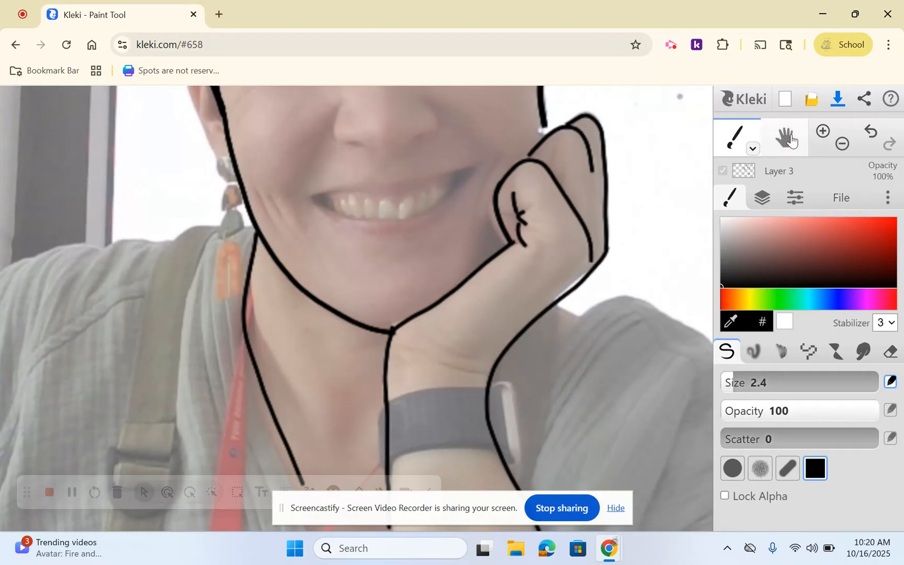
Trace both shirt shoulders with the sleeve, and extend the two forearm lines to the photo's lower edge.
{"action": "left_click", "coordinate": [843, 144]}
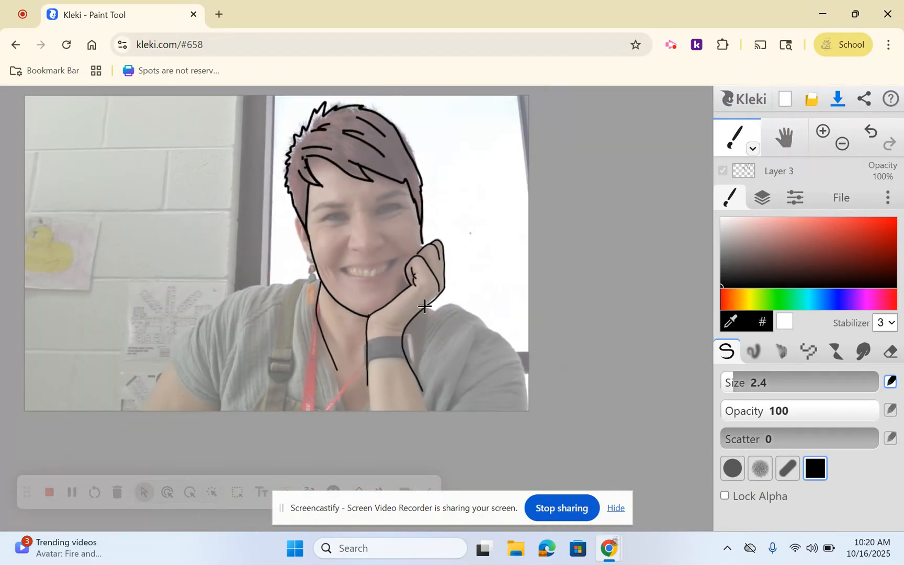
{"action": "mouse_move", "coordinate": [440, 315]}
{"action": "left_mouse_down"}
{"action": "mouse_move", "coordinate": [456, 303]}
{"action": "mouse_move", "coordinate": [486, 321]}
{"action": "mouse_move", "coordinate": [495, 339]}
{"action": "mouse_move", "coordinate": [520, 346]}
{"action": "mouse_move", "coordinate": [527, 440]}
{"action": "left_mouse_up"}
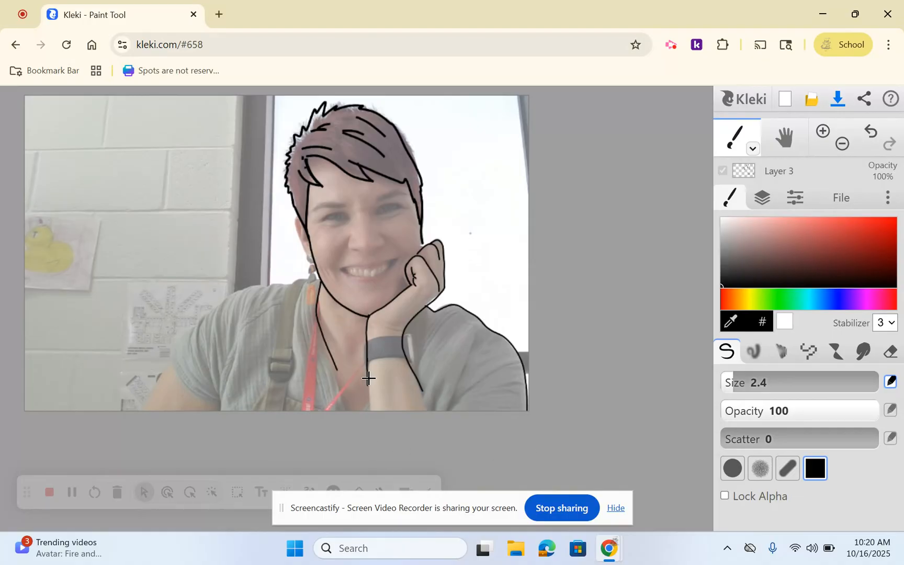
{"action": "left_click_drag", "start_coordinate": [371, 412], "coordinate": [369, 436]}
{"action": "left_click_drag", "start_coordinate": [421, 387], "coordinate": [438, 426]}
{"action": "mouse_move", "coordinate": [316, 280]}
{"action": "left_mouse_down"}
{"action": "mouse_move", "coordinate": [248, 285]}
{"action": "mouse_move", "coordinate": [168, 355]}
{"action": "mouse_move", "coordinate": [164, 365]}
{"action": "mouse_move", "coordinate": [188, 401]}
{"action": "mouse_move", "coordinate": [219, 396]}
{"action": "left_mouse_up"}
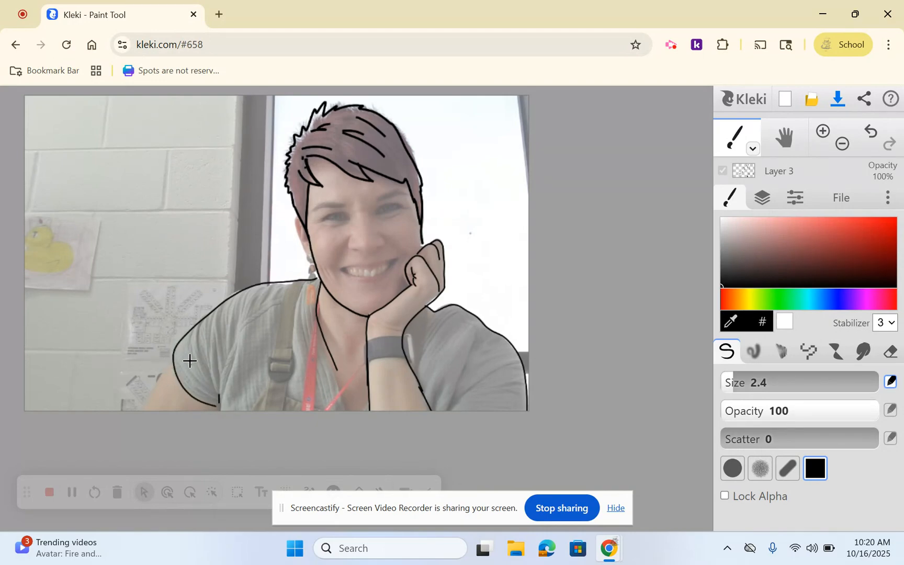
Trace the bare upper arm's edge below the sleeve and the upper lid of the eye on the raised-hand side.
{"action": "left_click_drag", "start_coordinate": [169, 366], "coordinate": [127, 433]}
{"action": "left_click", "coordinate": [822, 133]}
{"action": "left_click", "coordinate": [821, 133]}
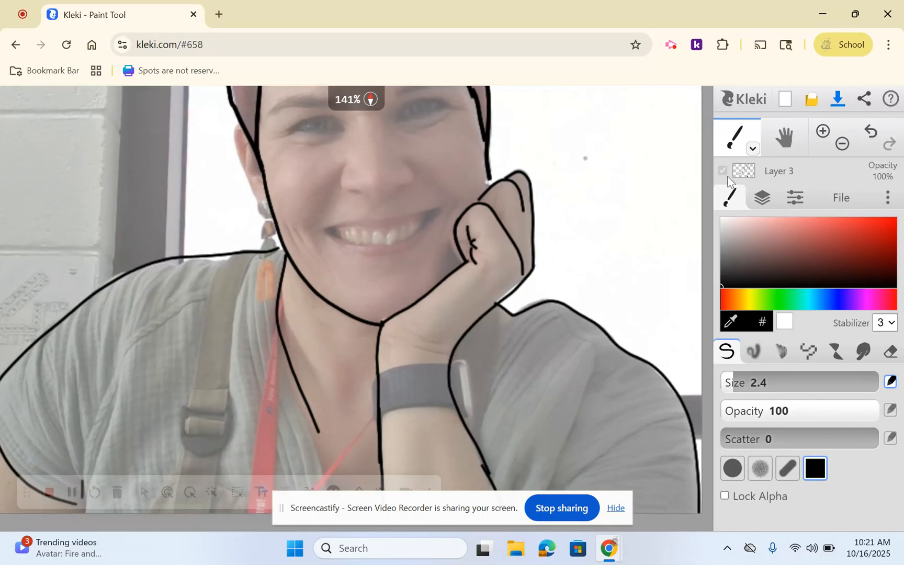
{"action": "left_click", "coordinate": [783, 139]}
{"action": "mouse_move", "coordinate": [668, 151]}
{"action": "left_mouse_down"}
{"action": "mouse_move", "coordinate": [661, 319]}
{"action": "mouse_move", "coordinate": [659, 311]}
{"action": "left_mouse_up"}
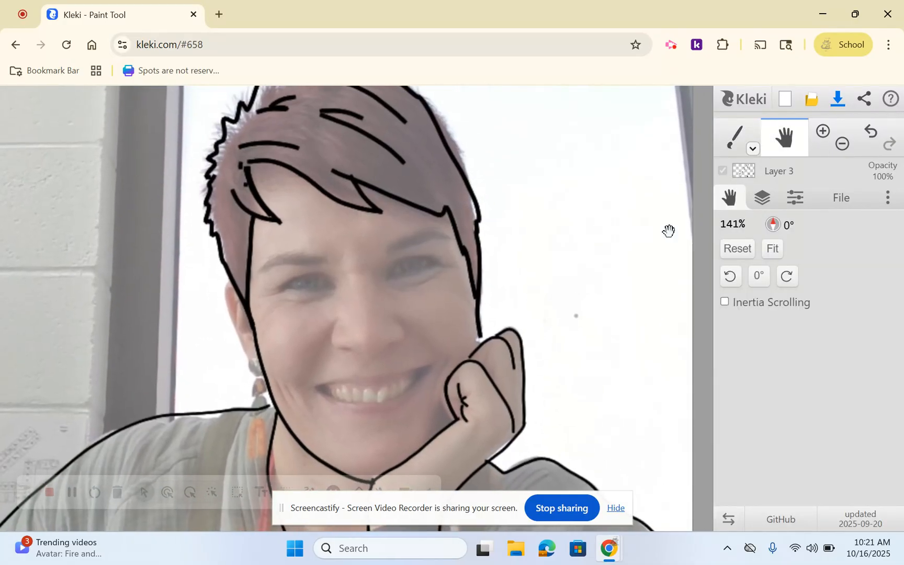
{"action": "left_click", "coordinate": [735, 138]}
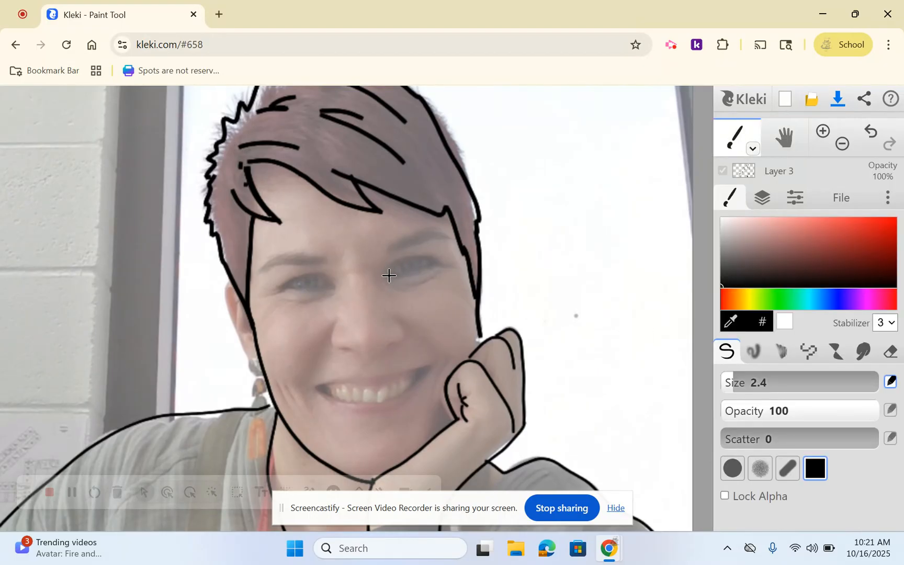
{"action": "mouse_move", "coordinate": [389, 276]}
{"action": "left_mouse_down"}
{"action": "mouse_move", "coordinate": [423, 250]}
{"action": "mouse_move", "coordinate": [455, 267]}
{"action": "mouse_move", "coordinate": [362, 282]}
{"action": "left_mouse_up"}
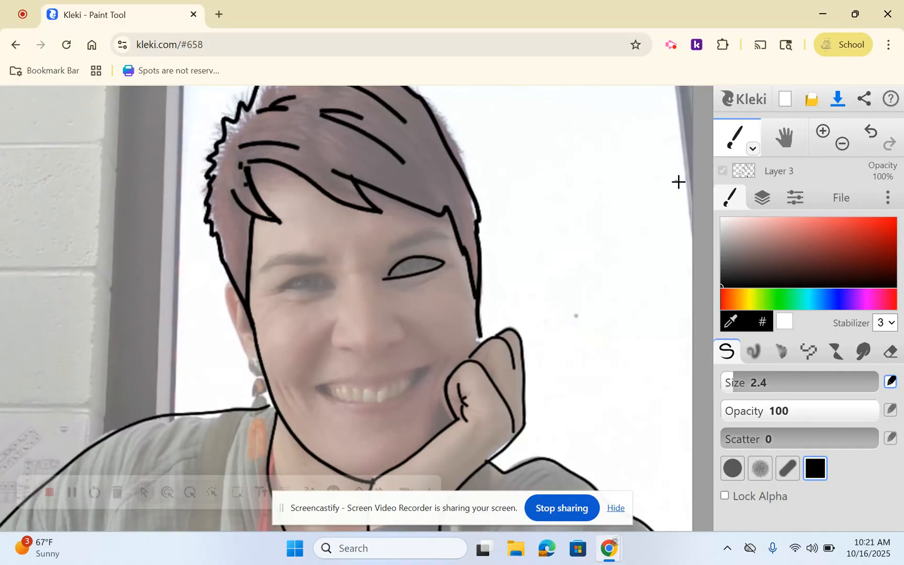
{"action": "left_click", "coordinate": [868, 135]}
{"action": "mouse_move", "coordinate": [395, 266]}
{"action": "left_mouse_down"}
{"action": "mouse_move", "coordinate": [423, 252]}
{"action": "mouse_move", "coordinate": [456, 271]}
{"action": "left_mouse_up"}
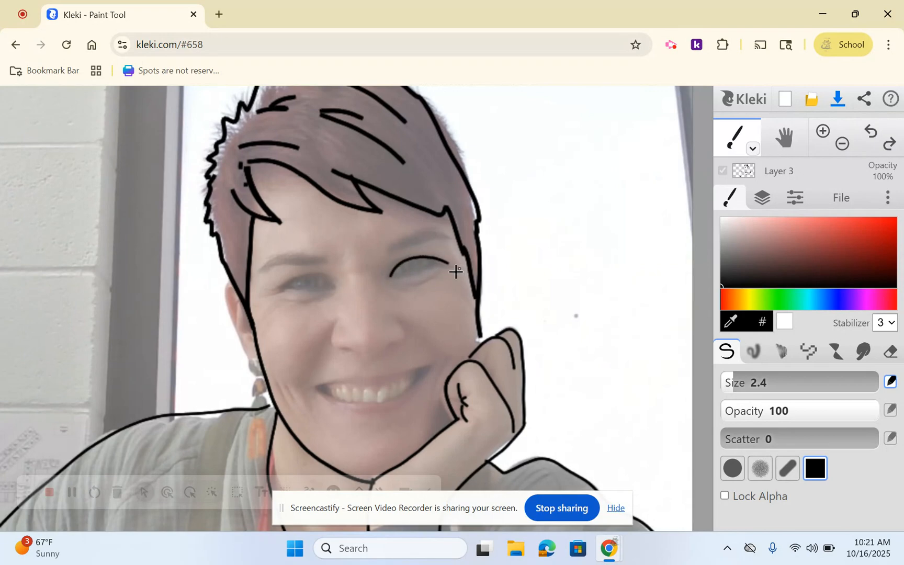
Set the photo layer's opacity to 75% and draw the iris, pupil and lower lid of the eye above the hand.
{"action": "left_click", "coordinate": [762, 197]}
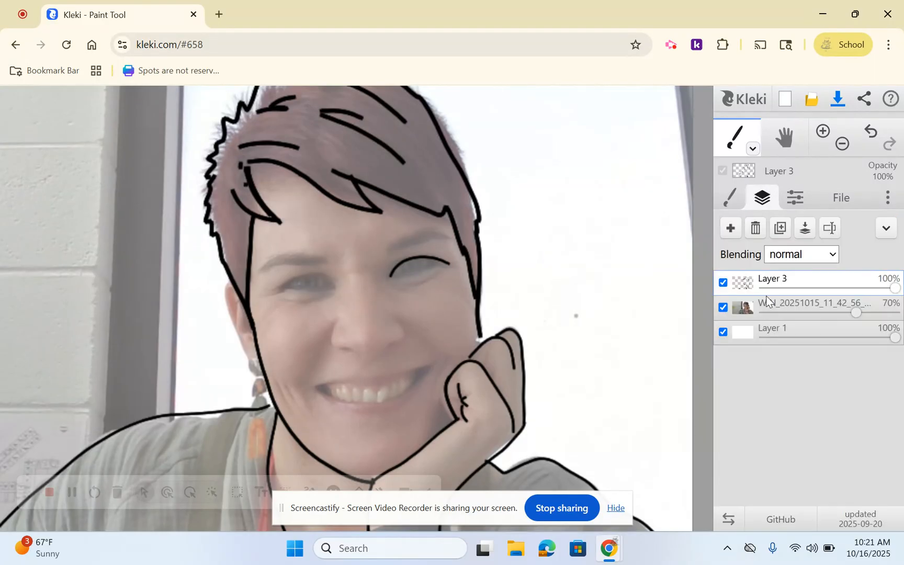
{"action": "left_click_drag", "start_coordinate": [848, 308], "coordinate": [855, 308]}
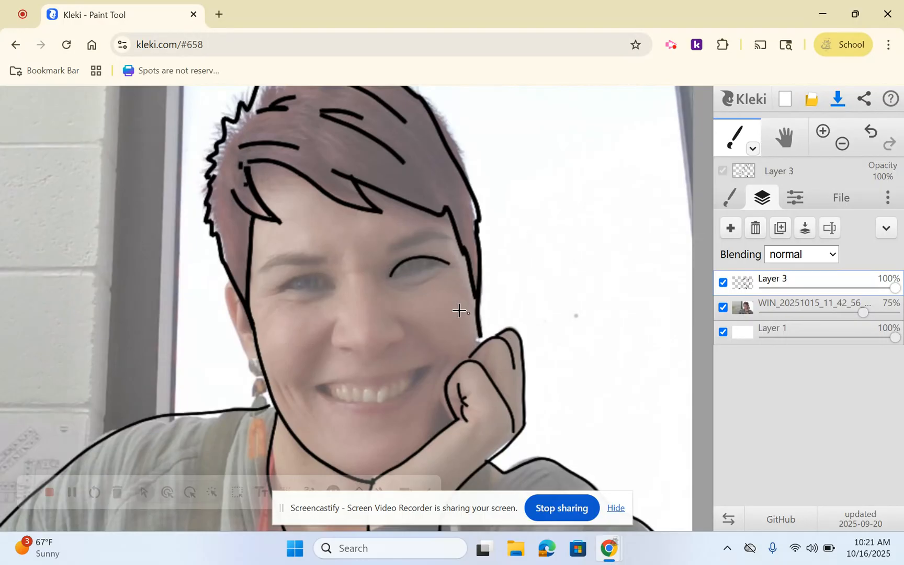
{"action": "left_click", "coordinate": [413, 263]}
{"action": "left_click_drag", "start_coordinate": [390, 276], "coordinate": [405, 262]}
Try to draw eyelashes at the outer corner of the eye above the hand.
{"action": "left_click_drag", "start_coordinate": [418, 256], "coordinate": [432, 249]}
{"action": "left_click_drag", "start_coordinate": [437, 249], "coordinate": [448, 242]}
{"action": "left_click", "coordinate": [871, 133]}
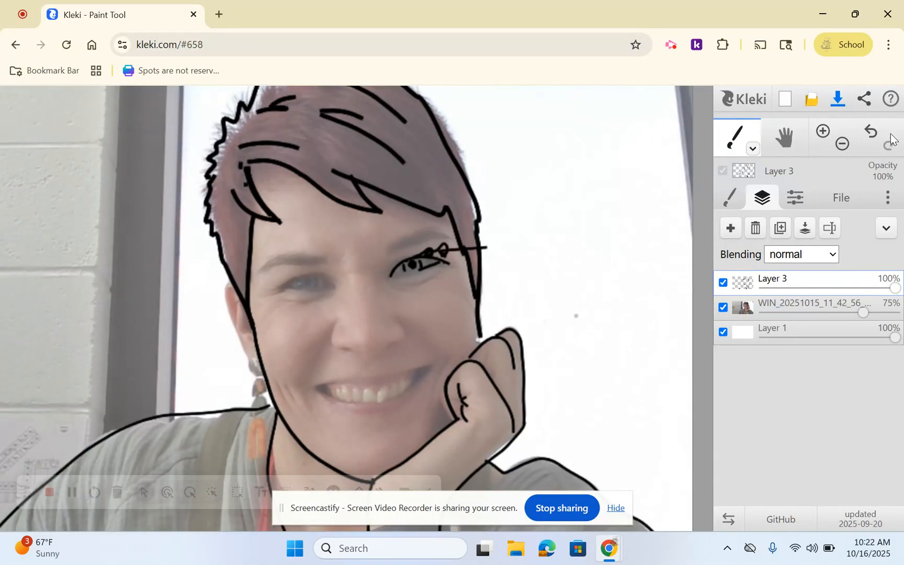
{"action": "left_click", "coordinate": [871, 132]}
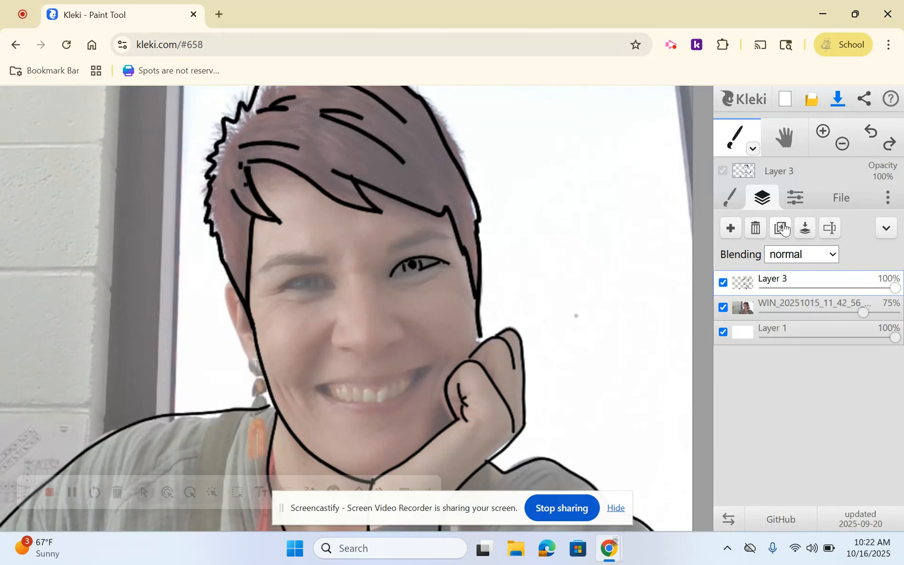
Set the brush stabilizer to 2 and draw short eyelashes at the outer corner of the eye above the hand.
{"action": "left_click", "coordinate": [732, 200]}
{"action": "left_click", "coordinate": [885, 322]}
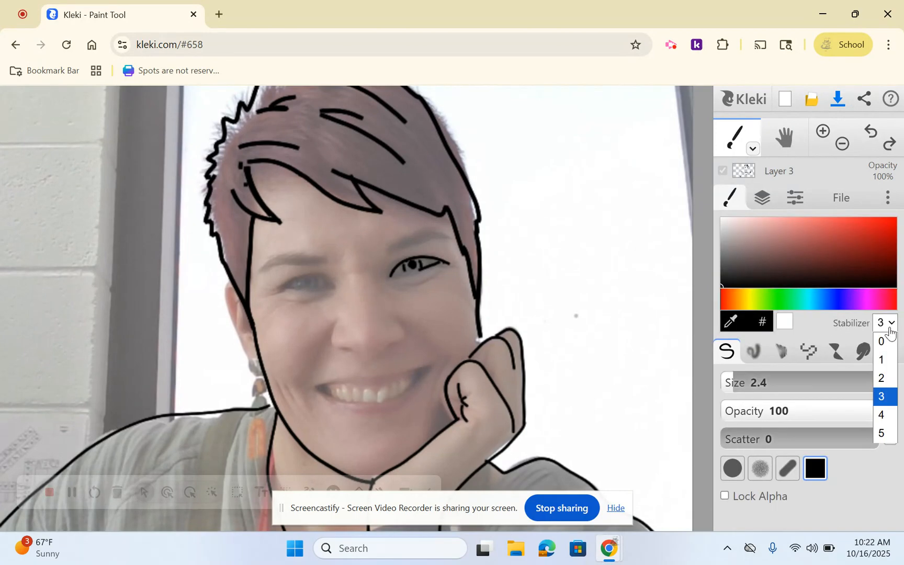
{"action": "left_click", "coordinate": [884, 378]}
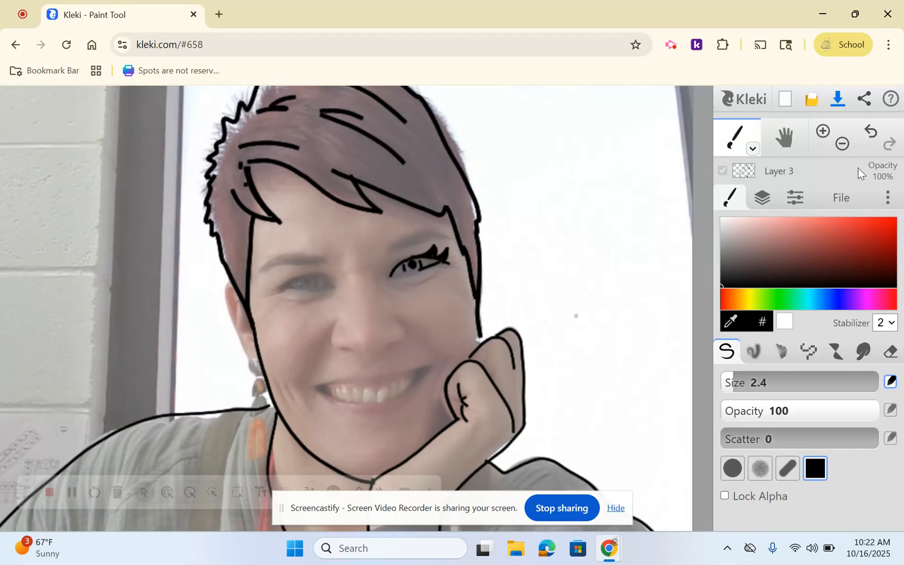
{"action": "left_click", "coordinate": [871, 133]}
{"action": "left_click", "coordinate": [871, 133]}
{"action": "left_click_drag", "start_coordinate": [418, 257], "coordinate": [428, 254]}
{"action": "mouse_move", "coordinate": [446, 244]}
{"action": "left_mouse_down"}
{"action": "mouse_move", "coordinate": [440, 257]}
{"action": "mouse_move", "coordinate": [449, 253]}
{"action": "left_mouse_up"}
Draw the other eye with its lids, iris, pupil and outer eyelashes.
{"action": "mouse_move", "coordinate": [289, 283]}
{"action": "left_mouse_down"}
{"action": "mouse_move", "coordinate": [332, 287]}
{"action": "mouse_move", "coordinate": [280, 292]}
{"action": "mouse_move", "coordinate": [292, 283]}
{"action": "mouse_move", "coordinate": [277, 292]}
{"action": "mouse_move", "coordinate": [294, 280]}
{"action": "left_mouse_up"}
{"action": "mouse_move", "coordinate": [303, 276]}
{"action": "left_mouse_down"}
{"action": "mouse_move", "coordinate": [314, 287]}
{"action": "mouse_move", "coordinate": [313, 275]}
{"action": "left_mouse_up"}
{"action": "left_click_drag", "start_coordinate": [285, 285], "coordinate": [281, 280]}
{"action": "mouse_move", "coordinate": [291, 285]}
{"action": "left_mouse_down"}
{"action": "mouse_move", "coordinate": [270, 289]}
{"action": "mouse_move", "coordinate": [282, 295]}
{"action": "mouse_move", "coordinate": [272, 290]}
{"action": "mouse_move", "coordinate": [298, 276]}
{"action": "left_mouse_up"}
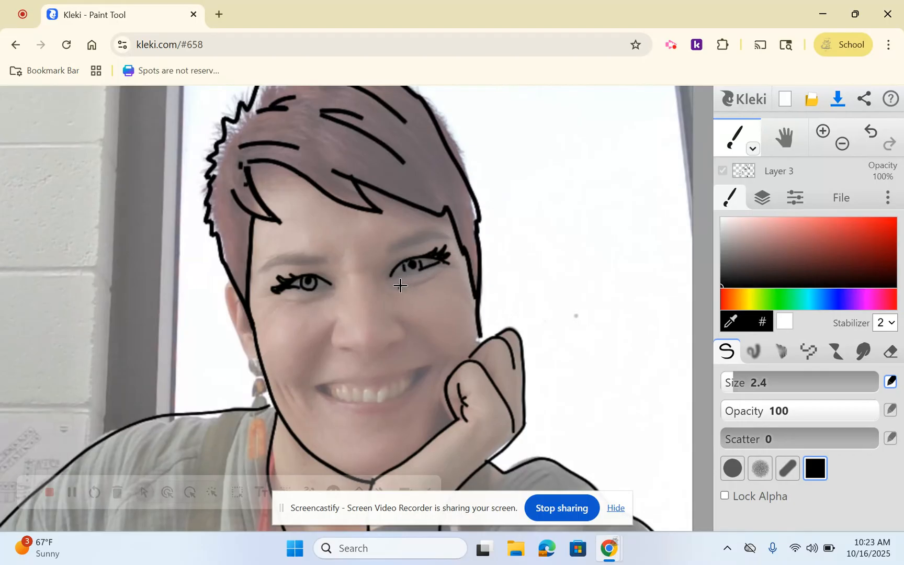
Outline both eyebrows as closed shapes above the eyes.
{"action": "mouse_move", "coordinate": [400, 285]}
{"action": "left_mouse_down"}
{"action": "mouse_move", "coordinate": [421, 289]}
{"action": "mouse_move", "coordinate": [438, 275]}
{"action": "left_mouse_up"}
{"action": "left_click", "coordinate": [872, 134]}
{"action": "mouse_move", "coordinate": [388, 250]}
{"action": "left_mouse_down"}
{"action": "mouse_move", "coordinate": [455, 238]}
{"action": "mouse_move", "coordinate": [432, 227]}
{"action": "mouse_move", "coordinate": [387, 252]}
{"action": "left_mouse_up"}
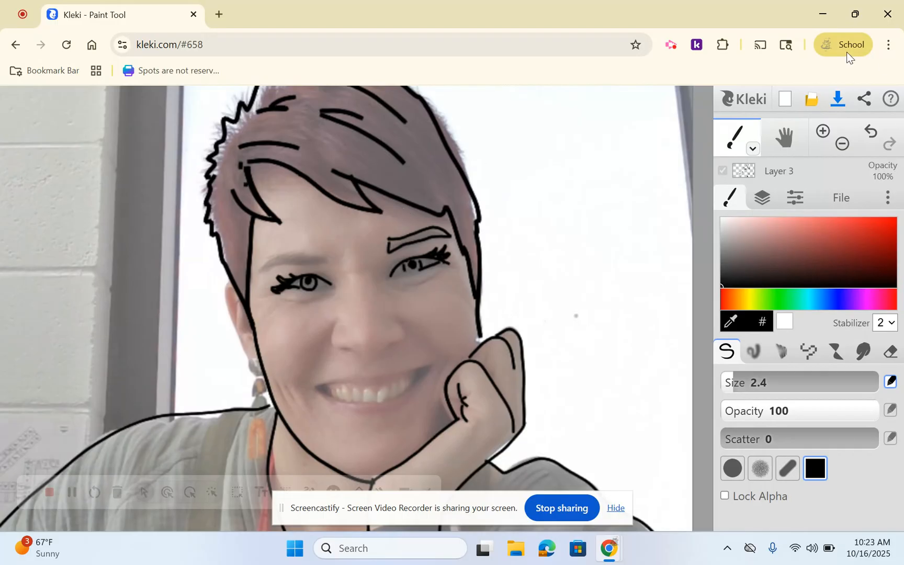
{"action": "left_click", "coordinate": [871, 132]}
{"action": "mouse_move", "coordinate": [387, 243]}
{"action": "left_mouse_down"}
{"action": "mouse_move", "coordinate": [381, 260]}
{"action": "mouse_move", "coordinate": [427, 237]}
{"action": "mouse_move", "coordinate": [446, 239]}
{"action": "mouse_move", "coordinate": [422, 232]}
{"action": "mouse_move", "coordinate": [384, 247]}
{"action": "left_mouse_up"}
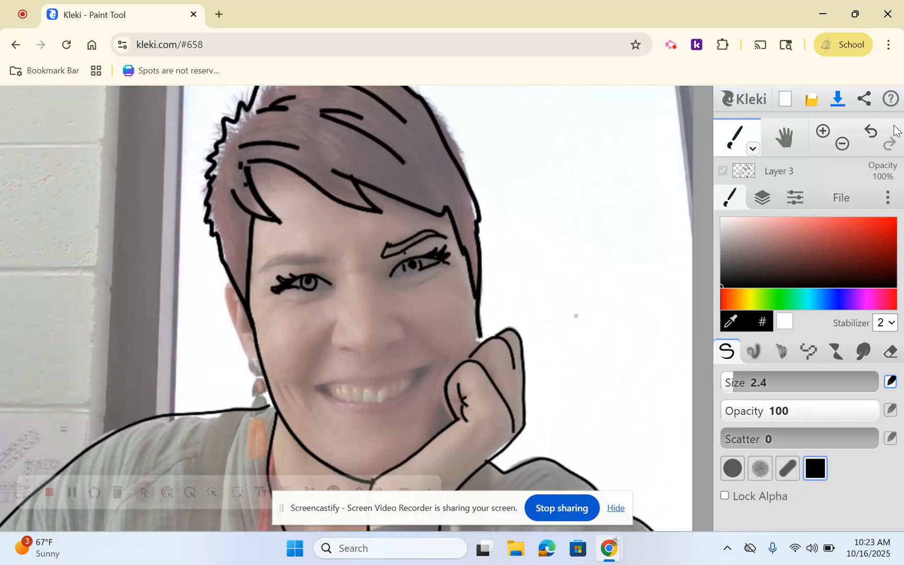
{"action": "left_click", "coordinate": [870, 132]}
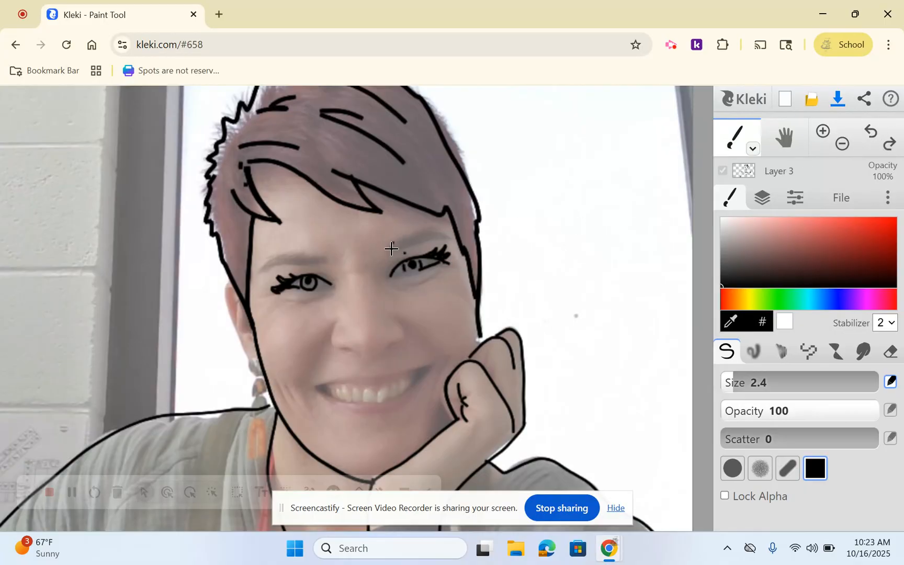
{"action": "mouse_move", "coordinate": [391, 253]}
{"action": "left_mouse_down"}
{"action": "mouse_move", "coordinate": [443, 237]}
{"action": "mouse_move", "coordinate": [404, 235]}
{"action": "mouse_move", "coordinate": [389, 246]}
{"action": "left_mouse_up"}
{"action": "mouse_move", "coordinate": [259, 273]}
{"action": "left_mouse_down"}
{"action": "mouse_move", "coordinate": [278, 256]}
{"action": "mouse_move", "coordinate": [328, 256]}
{"action": "mouse_move", "coordinate": [257, 276]}
{"action": "left_mouse_up"}
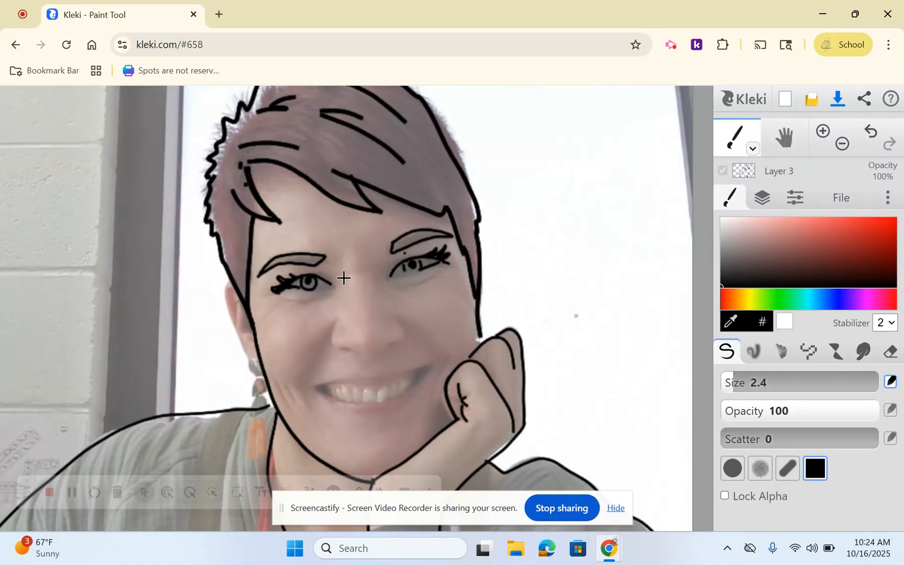
Trace the nose with separate curves for its wings, nostrils and tip, leaving the bridge open.
{"action": "mouse_move", "coordinate": [345, 294]}
{"action": "left_mouse_down"}
{"action": "mouse_move", "coordinate": [332, 351]}
{"action": "mouse_move", "coordinate": [371, 362]}
{"action": "mouse_move", "coordinate": [377, 345]}
{"action": "mouse_move", "coordinate": [402, 342]}
{"action": "mouse_move", "coordinate": [381, 278]}
{"action": "left_mouse_up"}
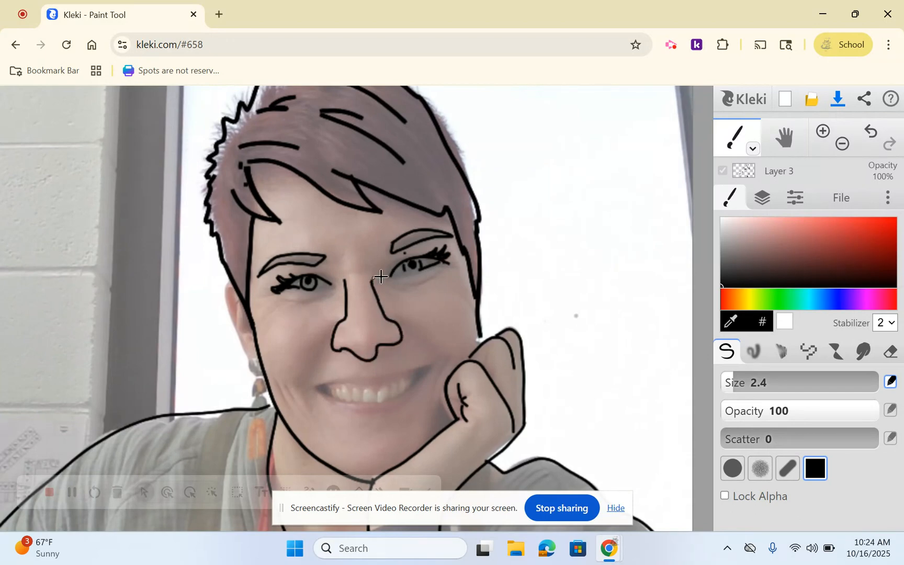
{"action": "left_click", "coordinate": [868, 137]}
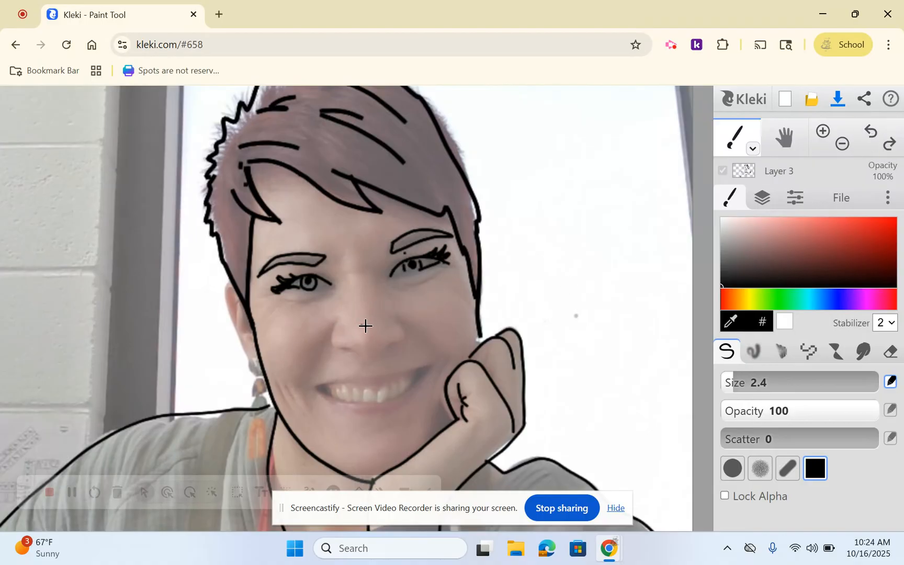
{"action": "mouse_move", "coordinate": [337, 325]}
{"action": "left_mouse_down"}
{"action": "mouse_move", "coordinate": [330, 342]}
{"action": "mouse_move", "coordinate": [341, 353]}
{"action": "left_mouse_up"}
{"action": "left_click_drag", "start_coordinate": [385, 347], "coordinate": [391, 343]}
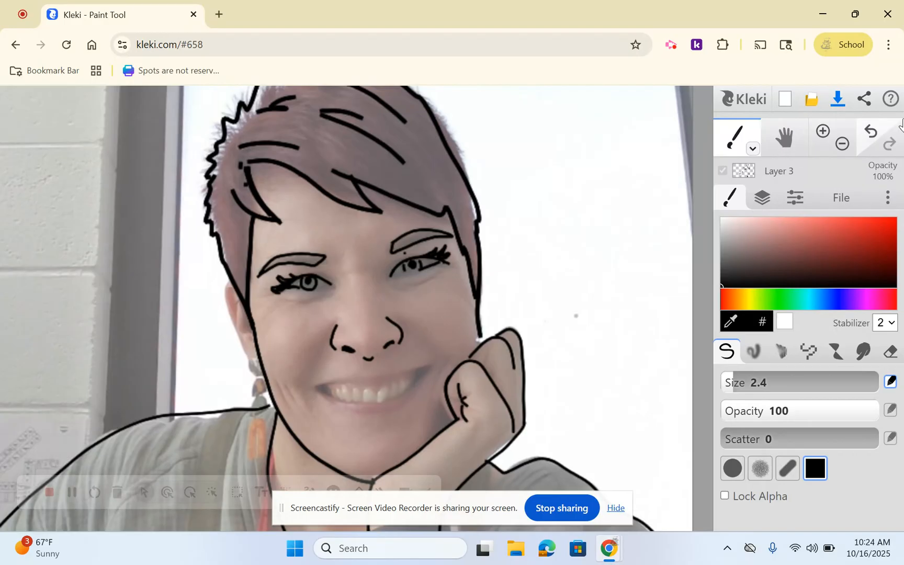
Undo the nose strokes back to the single wing curve on the side away from the hand.
{"action": "left_click", "coordinate": [871, 137]}
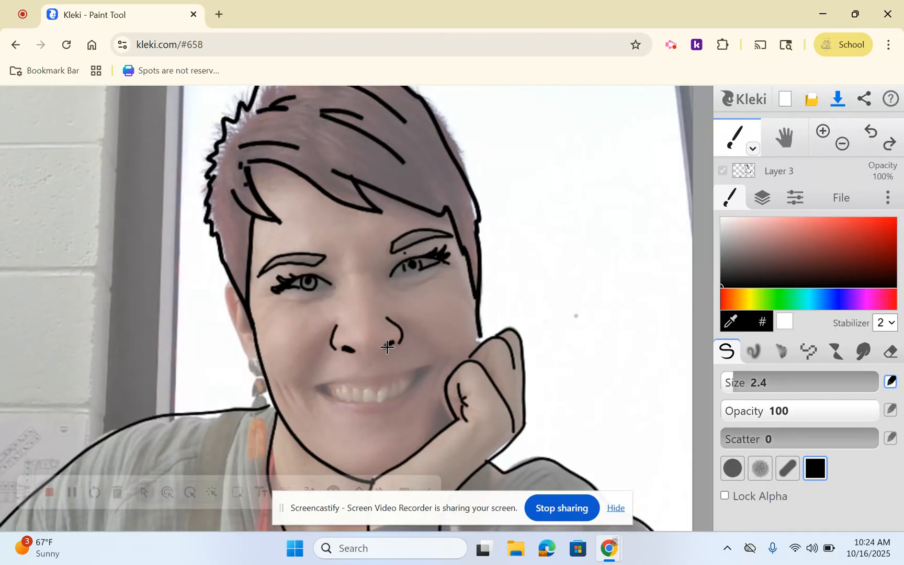
{"action": "left_click_drag", "start_coordinate": [387, 347], "coordinate": [399, 332]}
{"action": "left_click", "coordinate": [871, 138]}
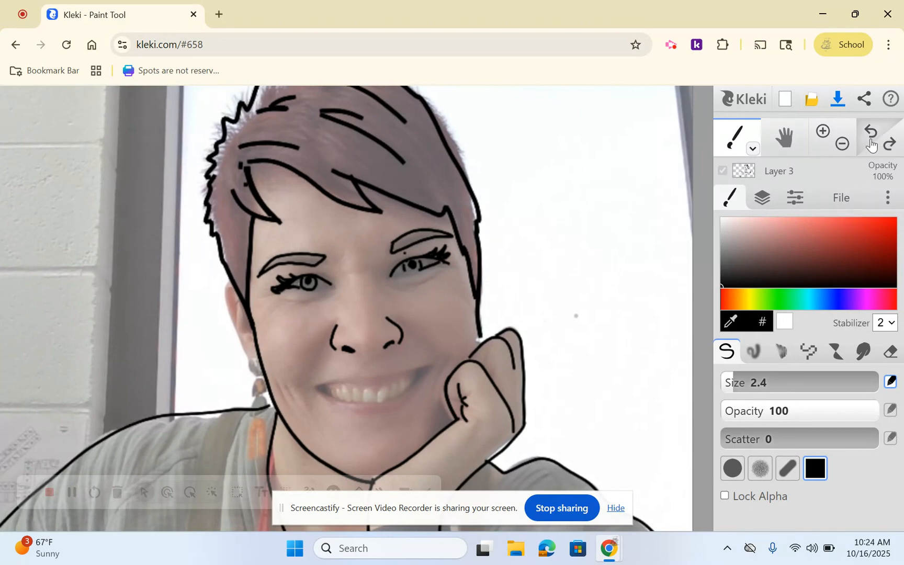
{"action": "left_click", "coordinate": [871, 141]}
{"action": "left_click", "coordinate": [871, 142]}
{"action": "left_click", "coordinate": [871, 142]}
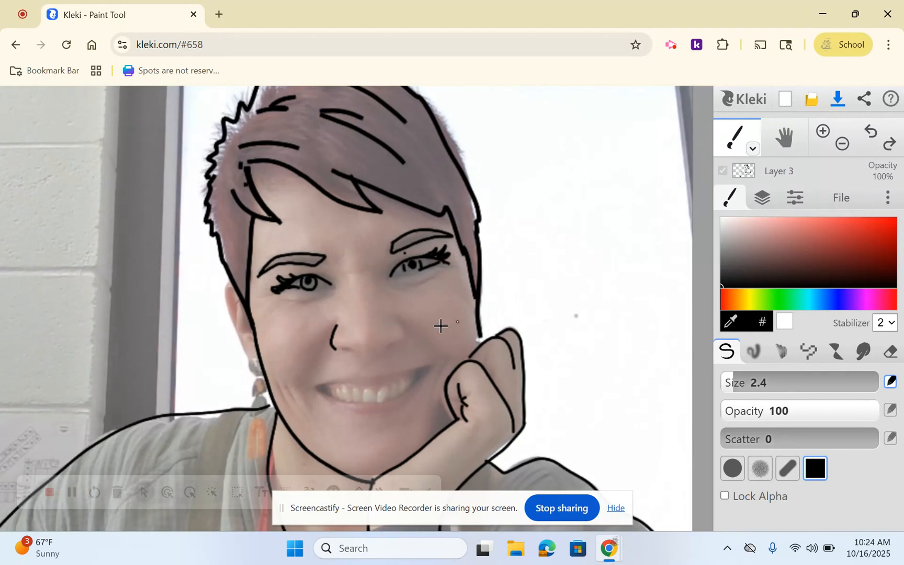
Draw short lines for both nostrils and a curve for the nose wing on the hand side.
{"action": "left_click_drag", "start_coordinate": [359, 357], "coordinate": [346, 353]}
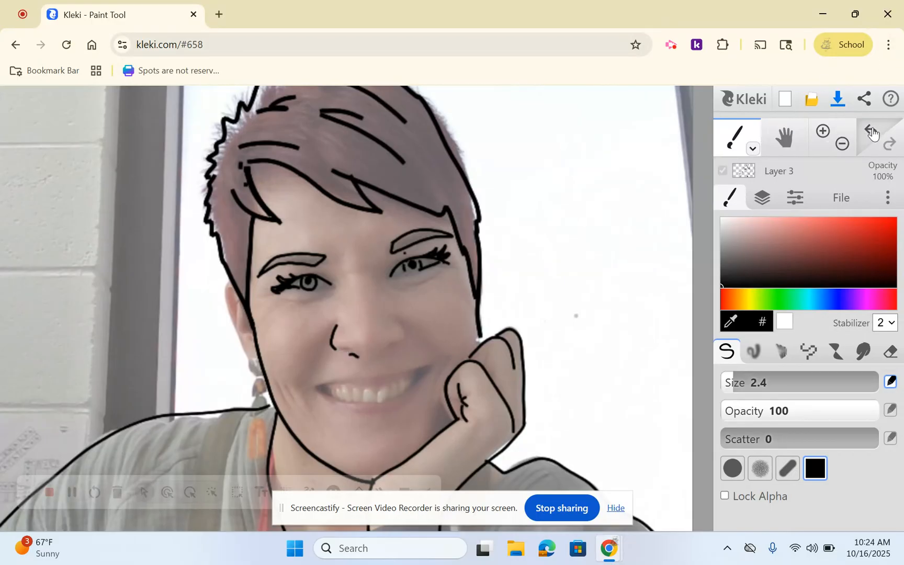
{"action": "left_click", "coordinate": [871, 137]}
{"action": "left_click", "coordinate": [343, 347]}
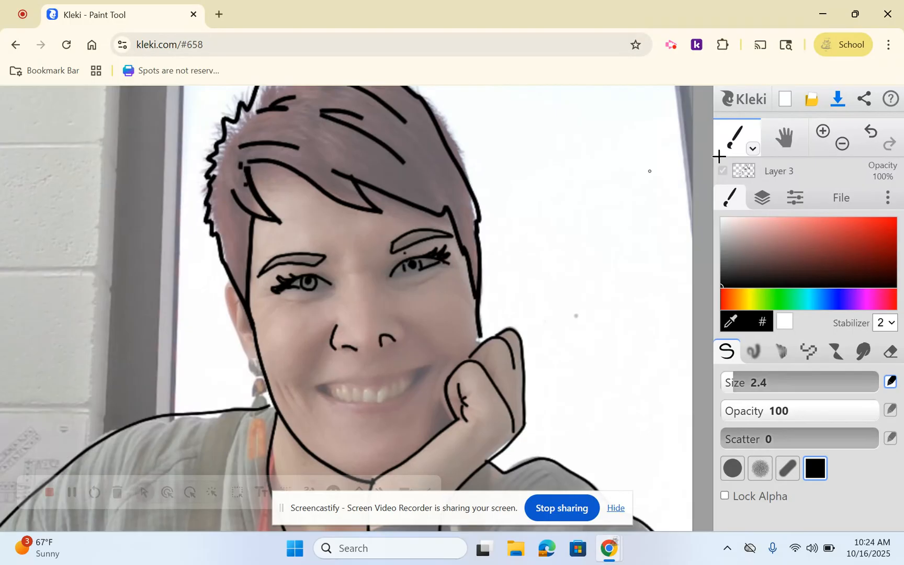
{"action": "left_click", "coordinate": [871, 133]}
{"action": "left_click_drag", "start_coordinate": [396, 344], "coordinate": [386, 347]}
{"action": "left_click", "coordinate": [871, 133]}
{"action": "mouse_move", "coordinate": [396, 343]}
{"action": "left_mouse_down"}
{"action": "mouse_move", "coordinate": [386, 346]}
{"action": "mouse_move", "coordinate": [401, 328]}
{"action": "left_mouse_up"}
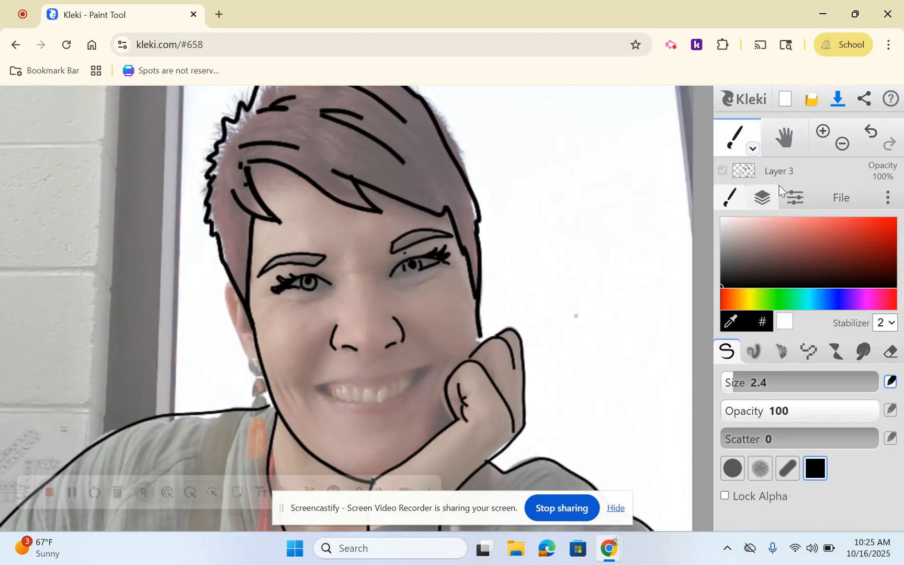
Trace the outer and inner edges of the upper lip from one mouth corner to the other.
{"action": "left_click", "coordinate": [824, 131]}
{"action": "left_click", "coordinate": [781, 140]}
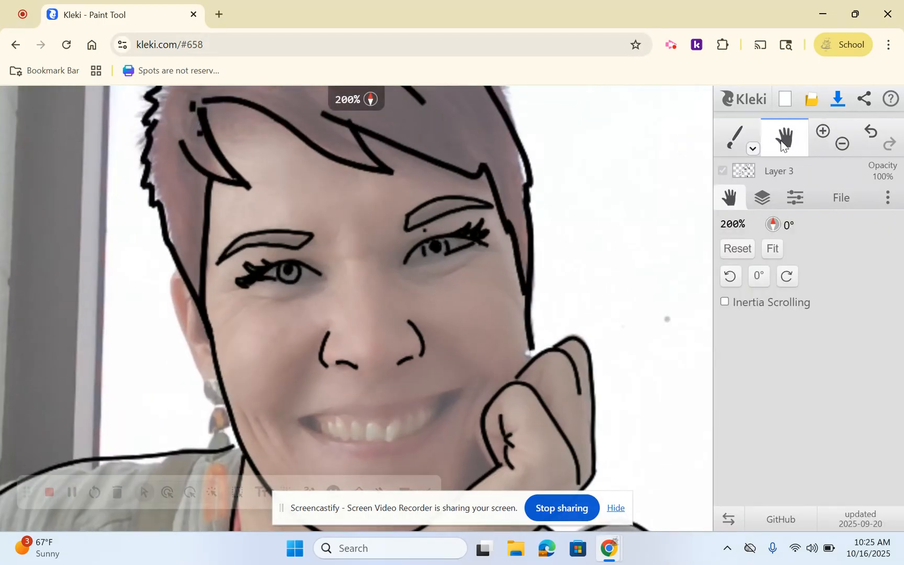
{"action": "left_click_drag", "start_coordinate": [587, 285], "coordinate": [586, 184]}
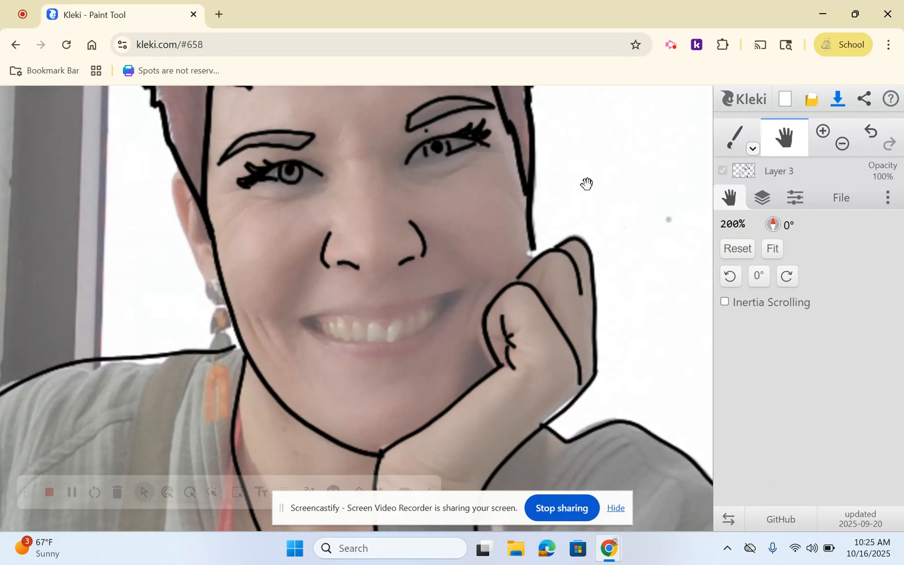
{"action": "left_click", "coordinate": [824, 133]}
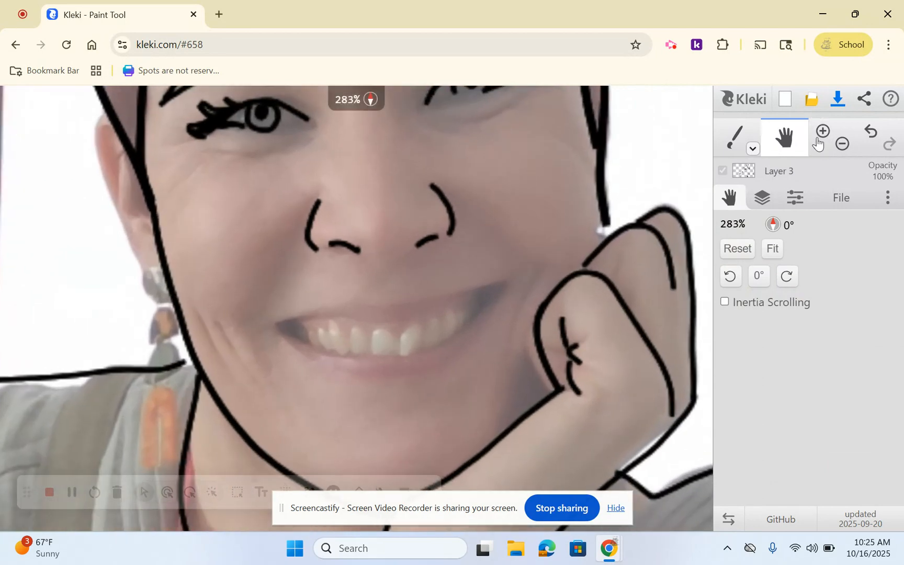
{"action": "left_click", "coordinate": [738, 137]}
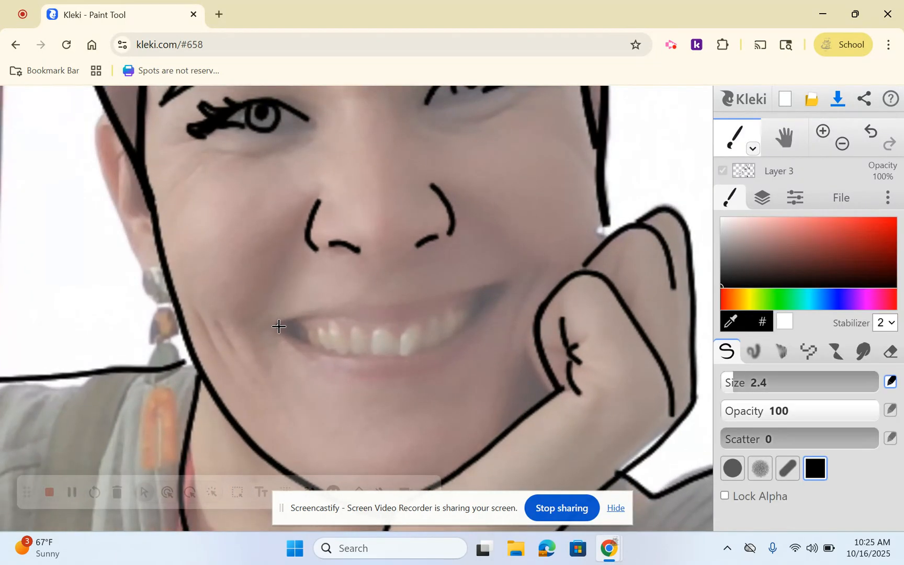
{"action": "mouse_move", "coordinate": [282, 323]}
{"action": "left_mouse_down"}
{"action": "mouse_move", "coordinate": [284, 321]}
{"action": "mouse_move", "coordinate": [498, 282]}
{"action": "left_mouse_up"}
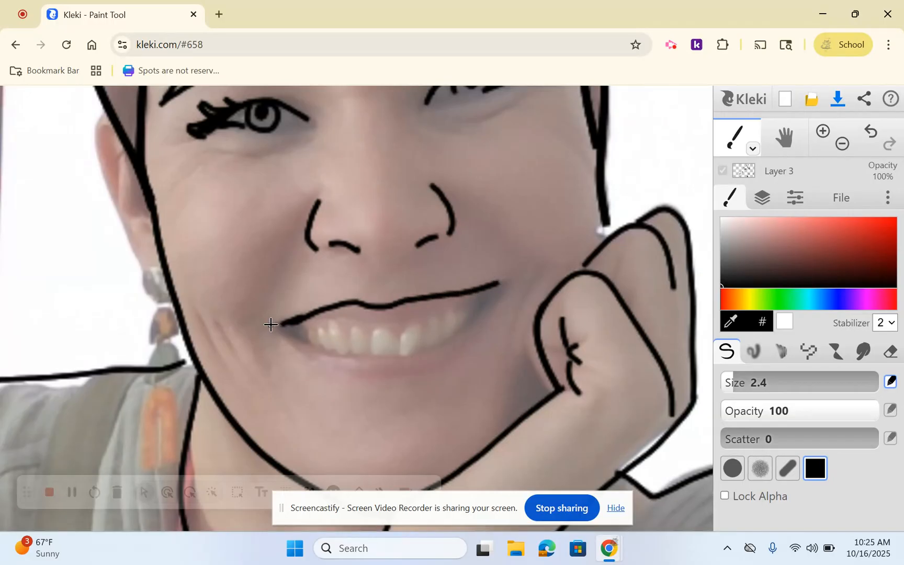
{"action": "mouse_move", "coordinate": [291, 325]}
{"action": "left_mouse_down"}
{"action": "mouse_move", "coordinate": [391, 319]}
{"action": "mouse_move", "coordinate": [501, 283]}
{"action": "left_mouse_up"}
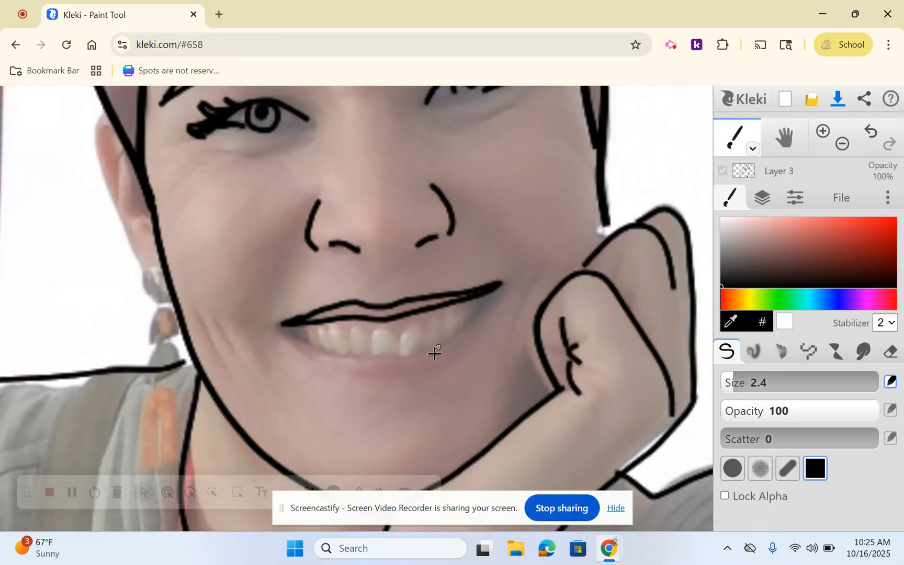
Trace the lower lip's inner edge beneath the teeth and mark its underside with one short curved line.
{"action": "left_click_drag", "start_coordinate": [369, 382], "coordinate": [436, 369]}
{"action": "mouse_move", "coordinate": [281, 326]}
{"action": "left_mouse_down"}
{"action": "mouse_move", "coordinate": [335, 360]}
{"action": "mouse_move", "coordinate": [405, 357]}
{"action": "mouse_move", "coordinate": [454, 335]}
{"action": "mouse_move", "coordinate": [500, 288]}
{"action": "left_mouse_up"}
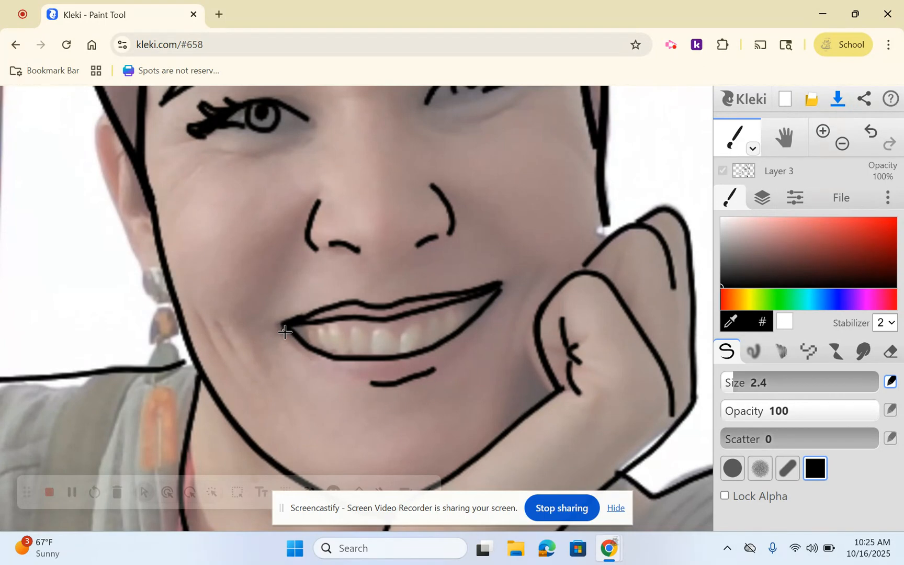
{"action": "mouse_move", "coordinate": [284, 331]}
{"action": "left_mouse_down"}
{"action": "mouse_move", "coordinate": [314, 364]}
{"action": "mouse_move", "coordinate": [336, 371]}
{"action": "mouse_move", "coordinate": [295, 356]}
{"action": "mouse_move", "coordinate": [285, 329]}
{"action": "mouse_move", "coordinate": [328, 371]}
{"action": "mouse_move", "coordinate": [390, 381]}
{"action": "mouse_move", "coordinate": [456, 355]}
{"action": "mouse_move", "coordinate": [495, 290]}
{"action": "left_mouse_up"}
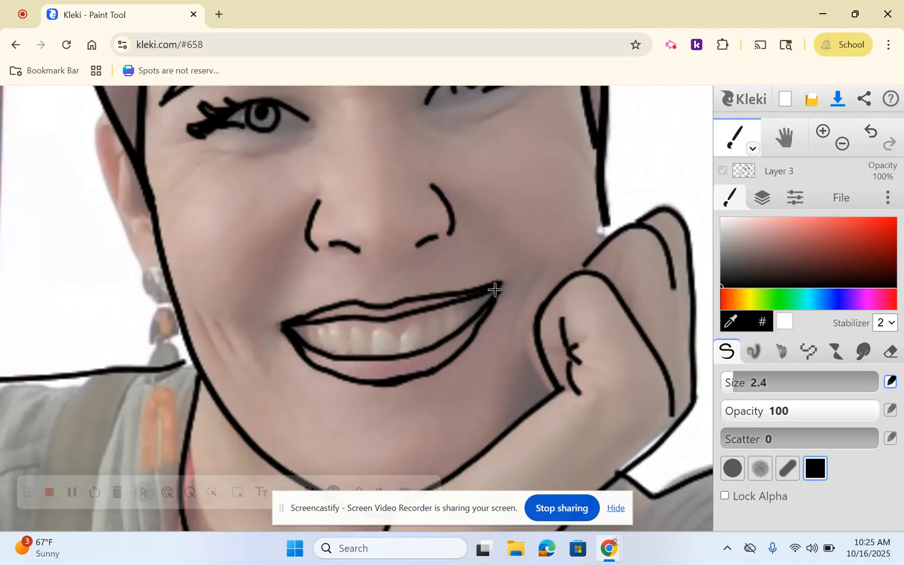
{"action": "left_click", "coordinate": [871, 135]}
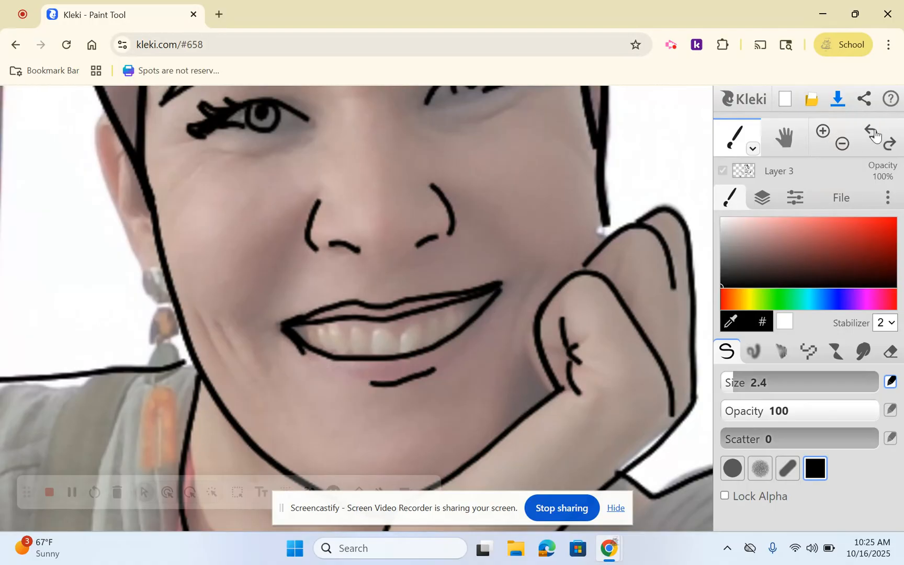
{"action": "left_click", "coordinate": [836, 149]}
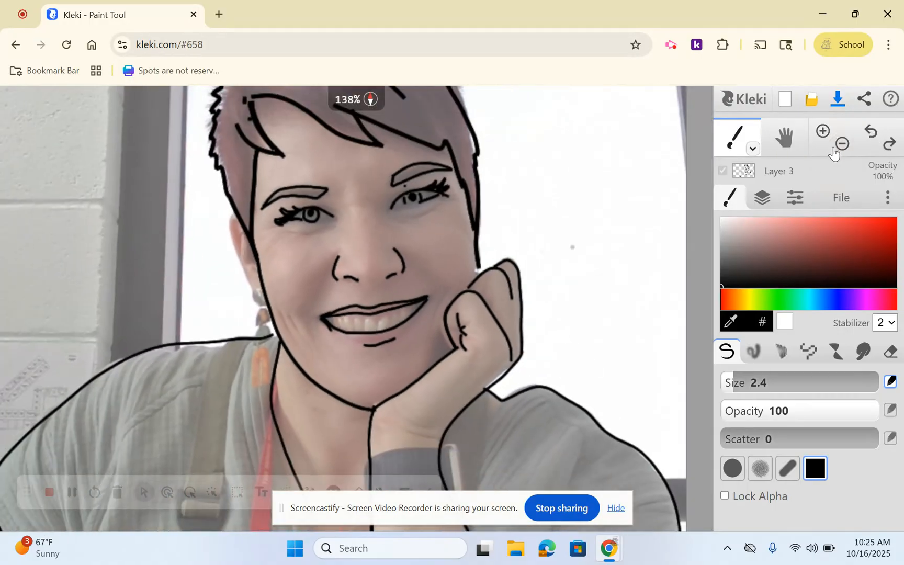
Try to trace the lower lip's outer edge as one curve between the two mouth corners.
{"action": "left_click", "coordinate": [865, 144]}
{"action": "left_click", "coordinate": [887, 151]}
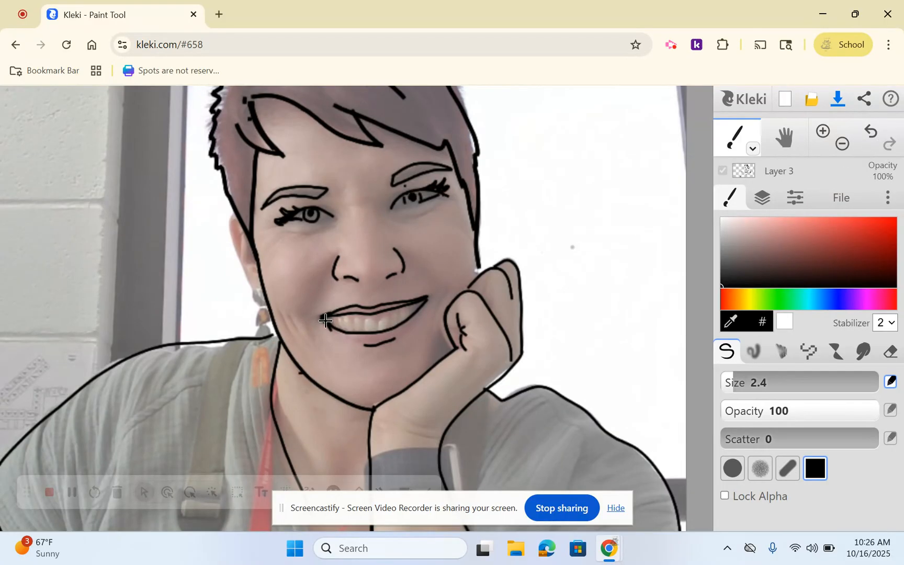
{"action": "mouse_move", "coordinate": [333, 328]}
{"action": "left_mouse_down"}
{"action": "mouse_move", "coordinate": [366, 349]}
{"action": "mouse_move", "coordinate": [394, 343]}
{"action": "mouse_move", "coordinate": [428, 299]}
{"action": "left_mouse_up"}
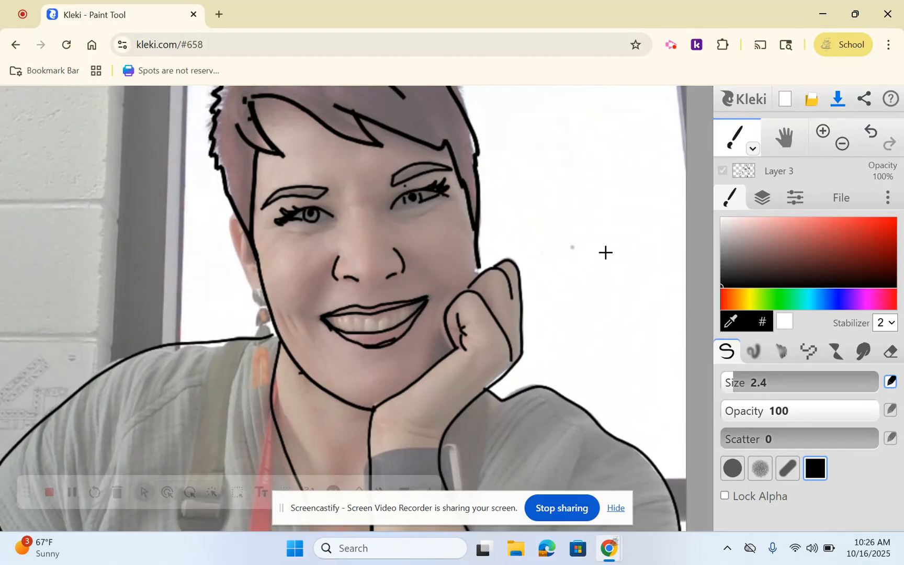
{"action": "left_click", "coordinate": [871, 135]}
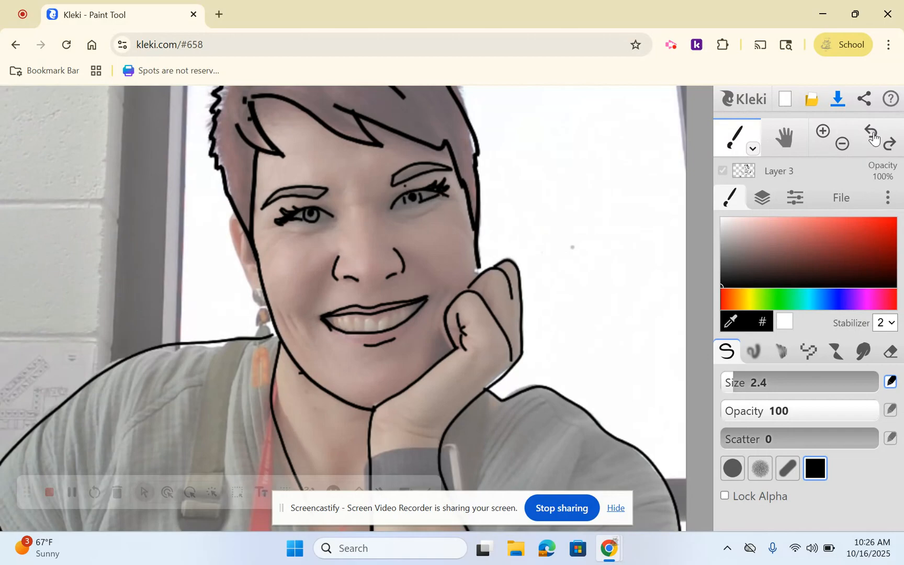
Trace the lower lip's outer edge from the hand-side corner to its underside mark and fill both mouth corners black.
{"action": "left_click", "coordinate": [822, 136]}
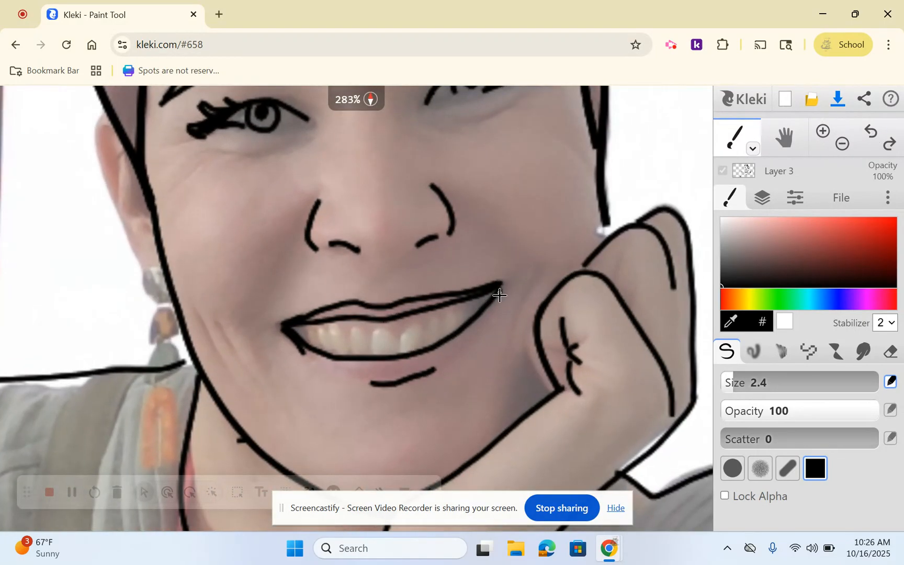
{"action": "left_click_drag", "start_coordinate": [499, 295], "coordinate": [467, 350]}
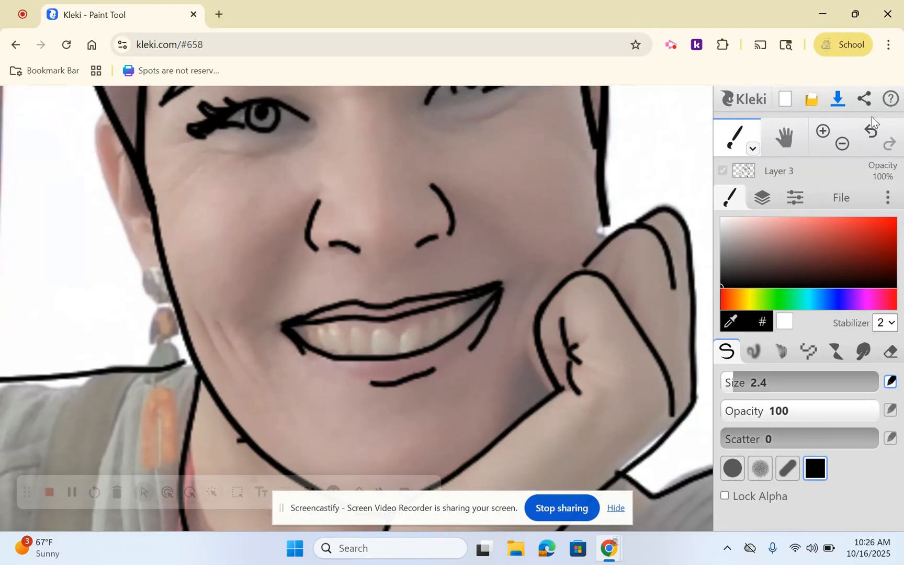
{"action": "left_click", "coordinate": [871, 133]}
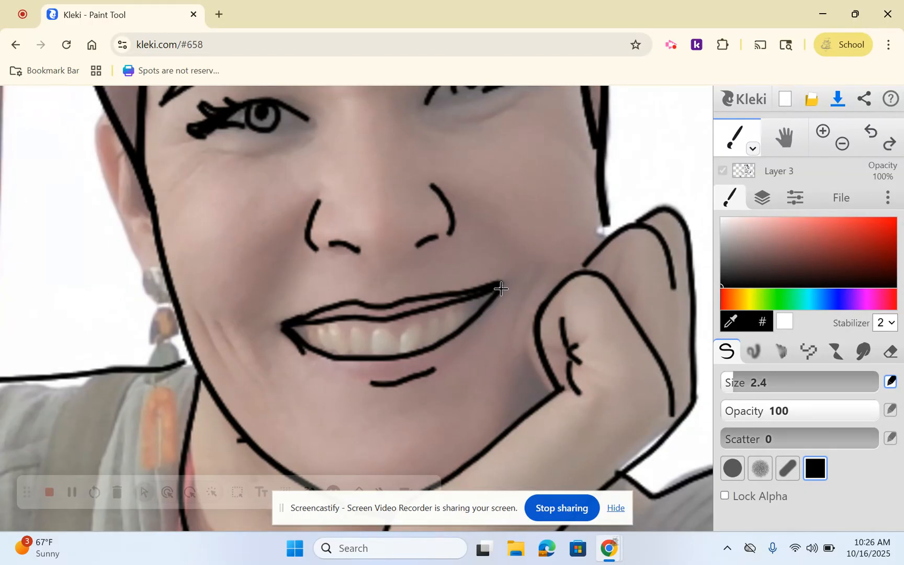
{"action": "mouse_move", "coordinate": [500, 289]}
{"action": "left_mouse_down"}
{"action": "mouse_move", "coordinate": [451, 363]}
{"action": "mouse_move", "coordinate": [378, 389]}
{"action": "left_mouse_up"}
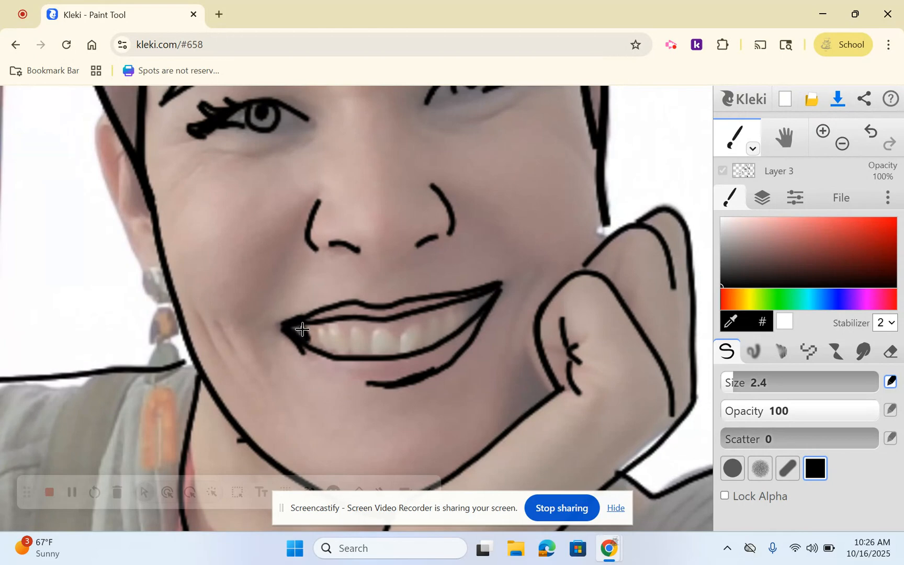
{"action": "mouse_move", "coordinate": [302, 329]}
{"action": "left_mouse_down"}
{"action": "mouse_move", "coordinate": [305, 340]}
{"action": "mouse_move", "coordinate": [294, 327]}
{"action": "mouse_move", "coordinate": [302, 323]}
{"action": "mouse_move", "coordinate": [308, 346]}
{"action": "left_mouse_up"}
{"action": "mouse_move", "coordinate": [475, 307]}
{"action": "left_mouse_down"}
{"action": "mouse_move", "coordinate": [490, 288]}
{"action": "mouse_move", "coordinate": [486, 299]}
{"action": "left_mouse_up"}
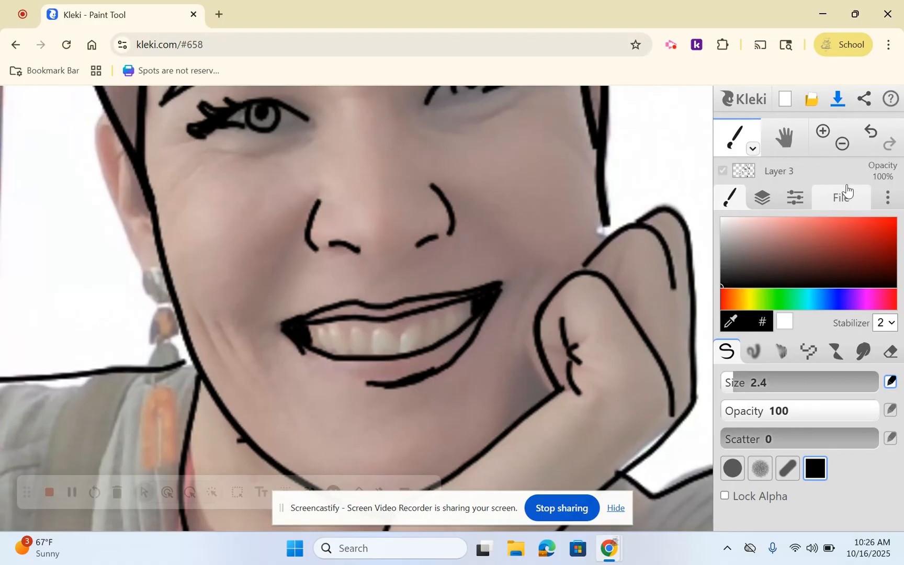
Draw a line along the shirt's neck opening from the side of the neck down to the photo's lower edge.
{"action": "left_click", "coordinate": [844, 143]}
{"action": "left_click", "coordinate": [846, 147]}
{"action": "left_click", "coordinate": [845, 149]}
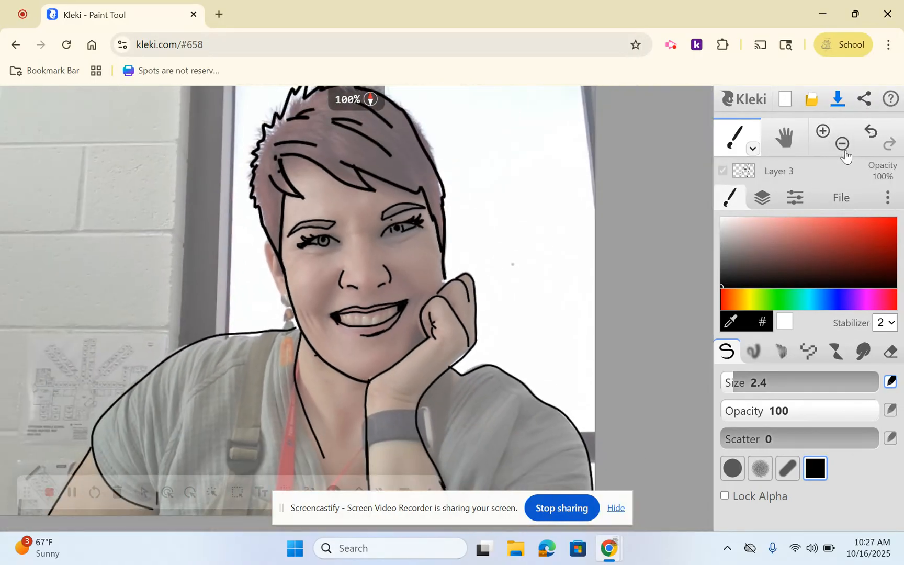
{"action": "left_click", "coordinate": [846, 151]}
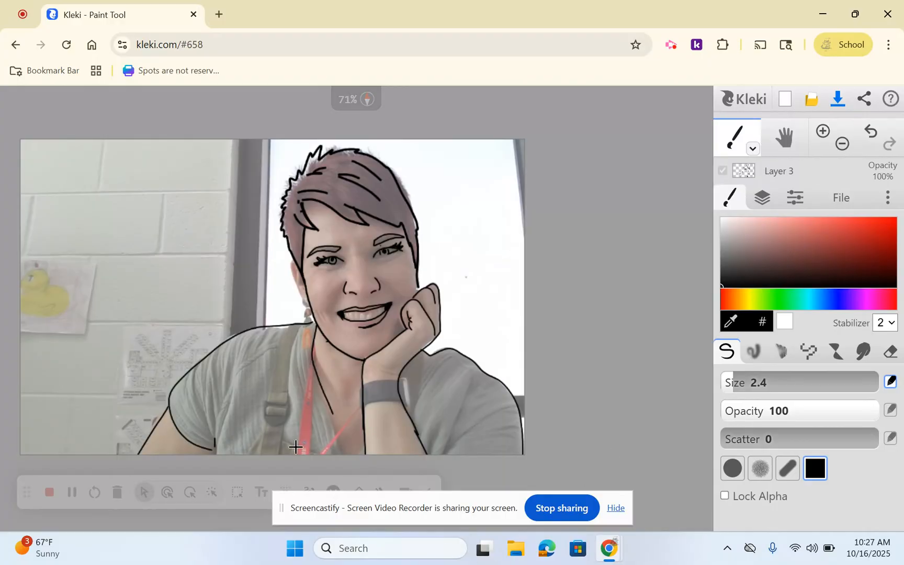
{"action": "left_click_drag", "start_coordinate": [310, 354], "coordinate": [347, 462]}
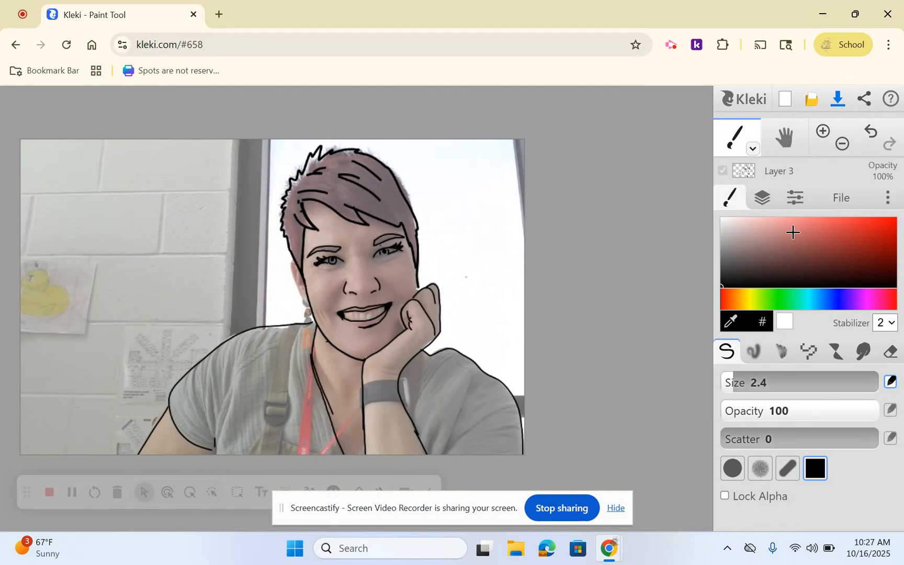
Set the brush size to 7 and undo the trial stroke on the fringe.
{"action": "left_click", "coordinate": [825, 132]}
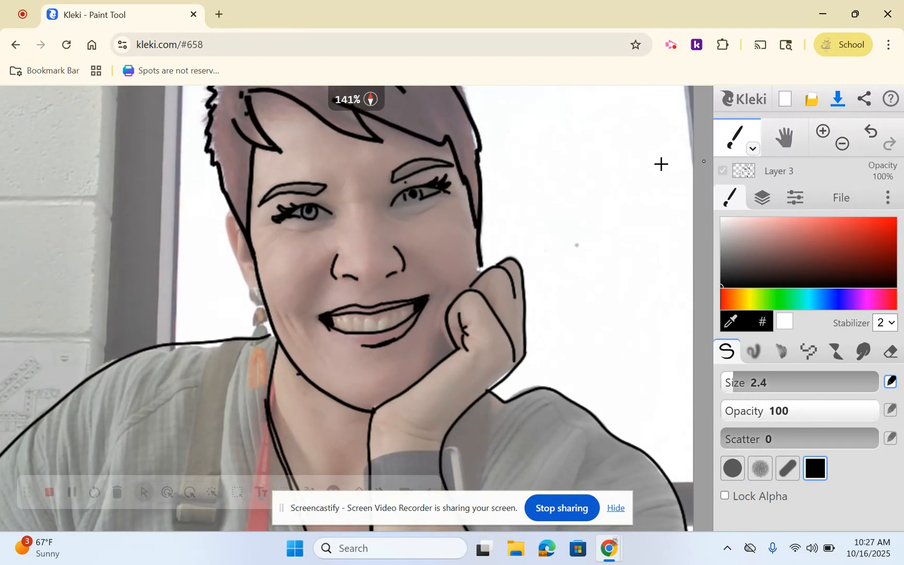
{"action": "left_click", "coordinate": [785, 137]}
{"action": "left_click_drag", "start_coordinate": [557, 142], "coordinate": [507, 218]}
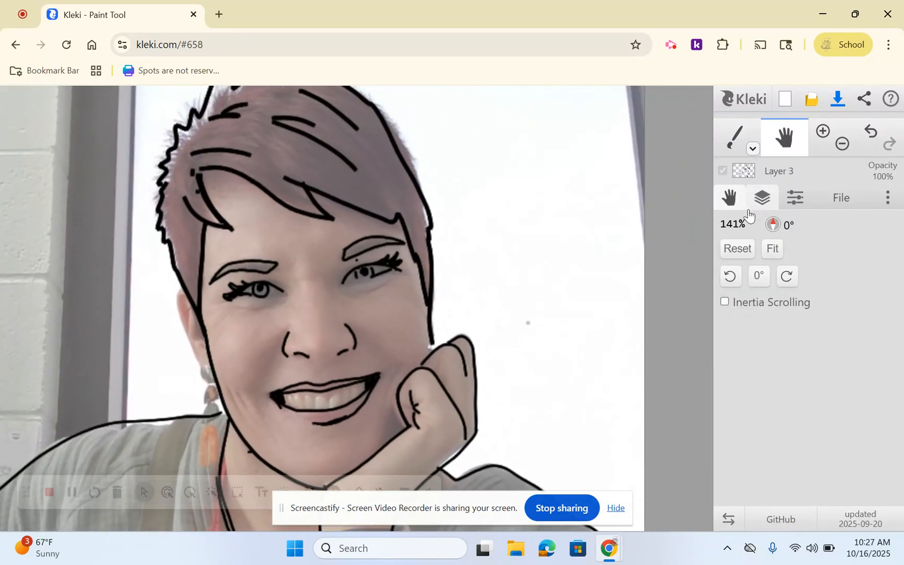
{"action": "left_click", "coordinate": [738, 135]}
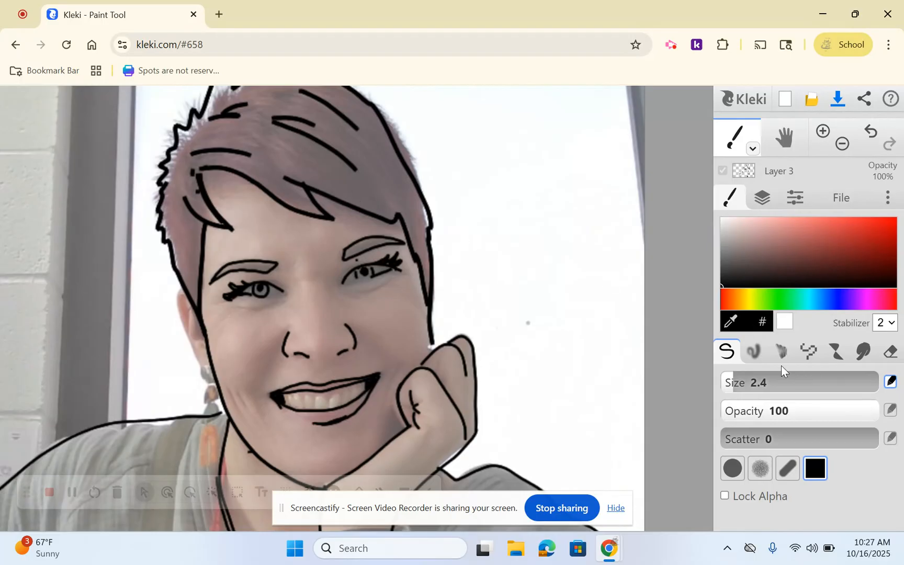
{"action": "left_click_drag", "start_coordinate": [734, 382], "coordinate": [748, 383]}
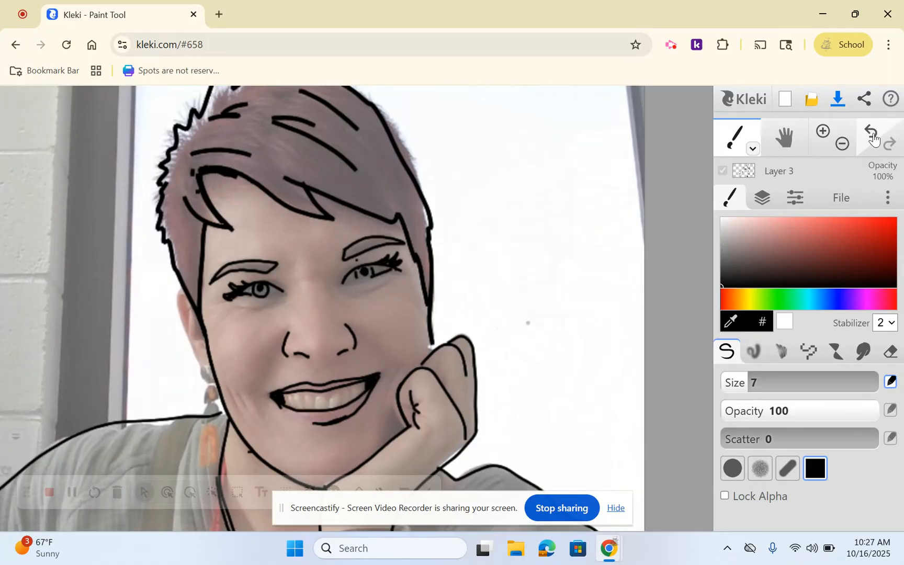
{"action": "key", "text": "ctrl+z"}
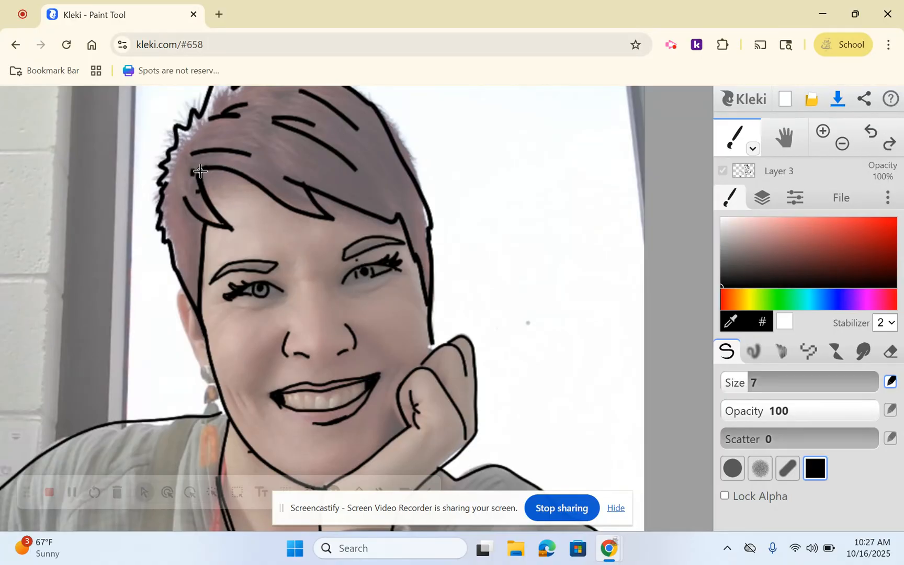
Try to thicken the fringe edges and the face's hand-side outline with the square brush tip.
{"action": "left_click_drag", "start_coordinate": [202, 170], "coordinate": [334, 219]}
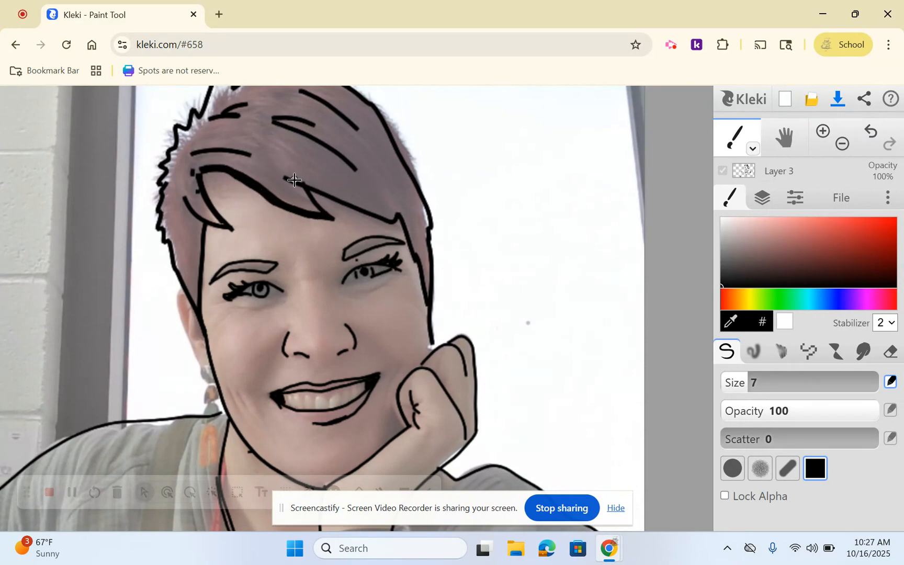
{"action": "mouse_move", "coordinate": [304, 183]}
{"action": "left_mouse_down"}
{"action": "mouse_move", "coordinate": [393, 221]}
{"action": "mouse_move", "coordinate": [404, 204]}
{"action": "mouse_move", "coordinate": [430, 339]}
{"action": "left_mouse_up"}
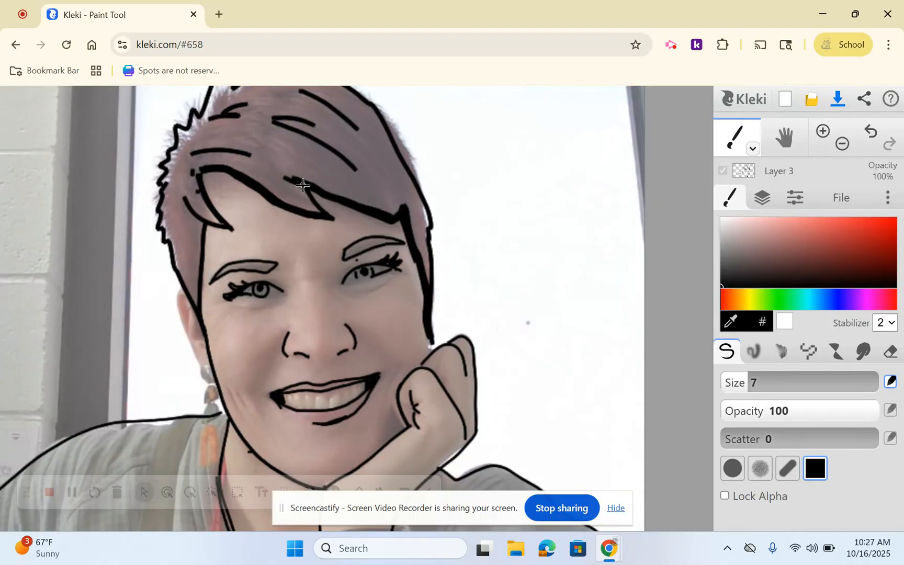
{"action": "left_click_drag", "start_coordinate": [295, 182], "coordinate": [324, 201]}
Undo the square-tip strokes and thicken the fringe, face outline, eyebrow and nose wing on the hand side with the slanted brush tip.
{"action": "left_click", "coordinate": [794, 472]}
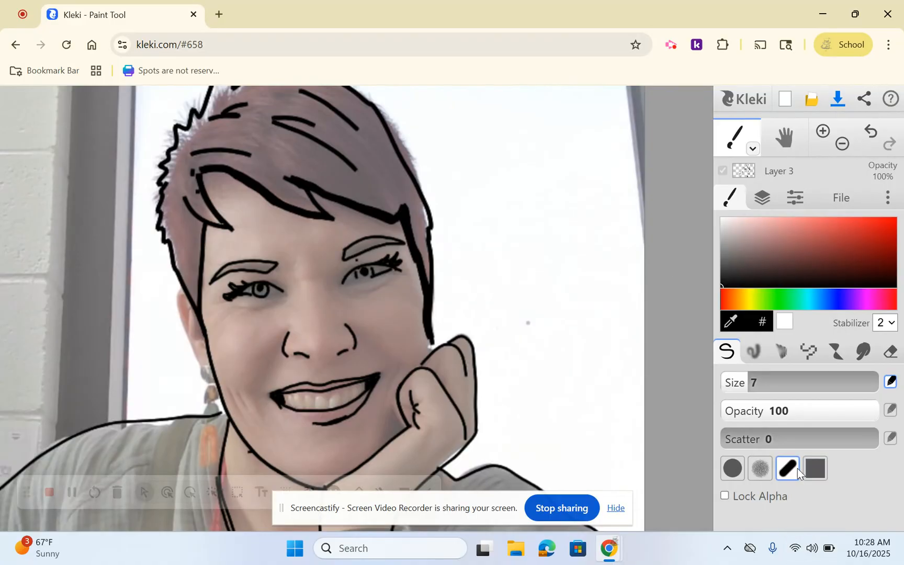
{"action": "left_click", "coordinate": [874, 135]}
{"action": "left_click", "coordinate": [872, 138]}
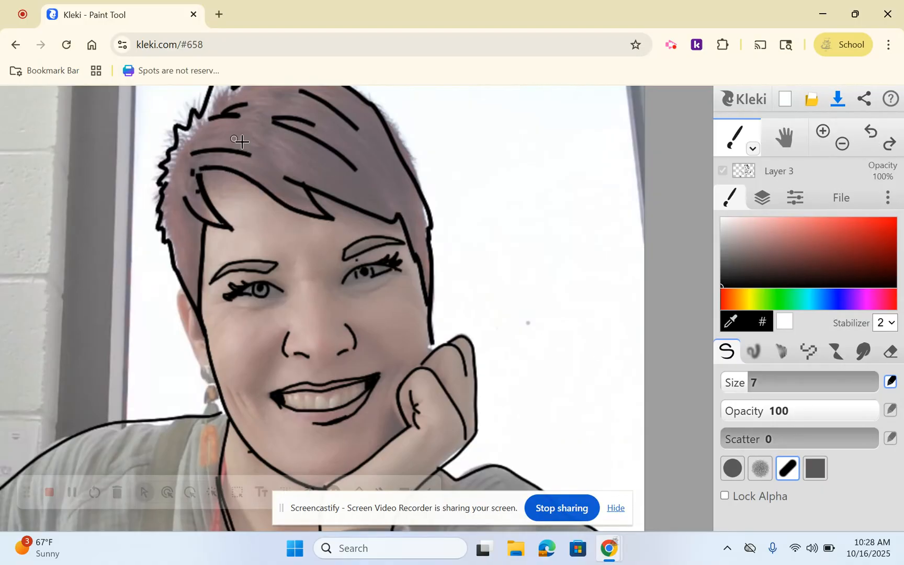
{"action": "mouse_move", "coordinate": [212, 167]}
{"action": "left_mouse_down"}
{"action": "mouse_move", "coordinate": [247, 177]}
{"action": "mouse_move", "coordinate": [309, 219]}
{"action": "left_mouse_up"}
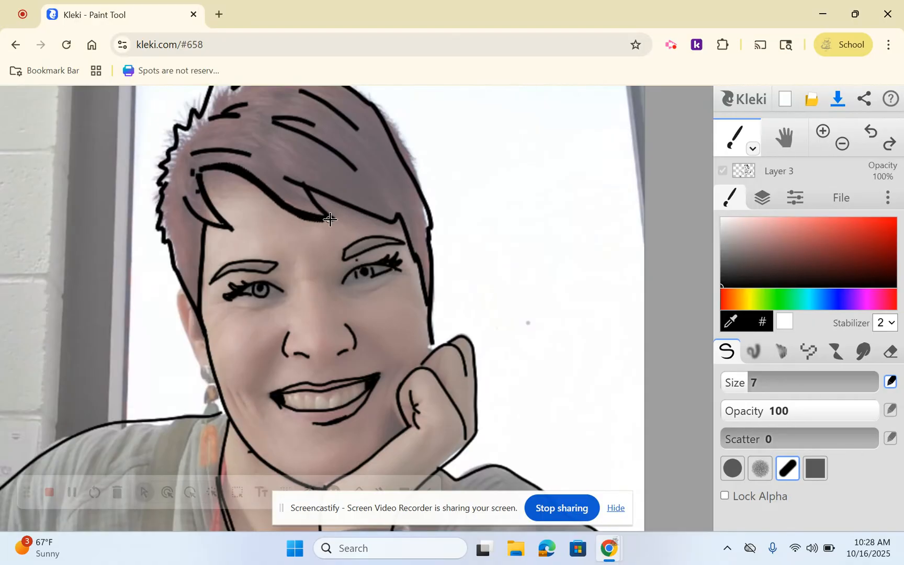
{"action": "mouse_move", "coordinate": [285, 178]}
{"action": "left_mouse_down"}
{"action": "mouse_move", "coordinate": [377, 221]}
{"action": "mouse_move", "coordinate": [399, 215]}
{"action": "mouse_move", "coordinate": [421, 265]}
{"action": "mouse_move", "coordinate": [431, 340]}
{"action": "left_mouse_up"}
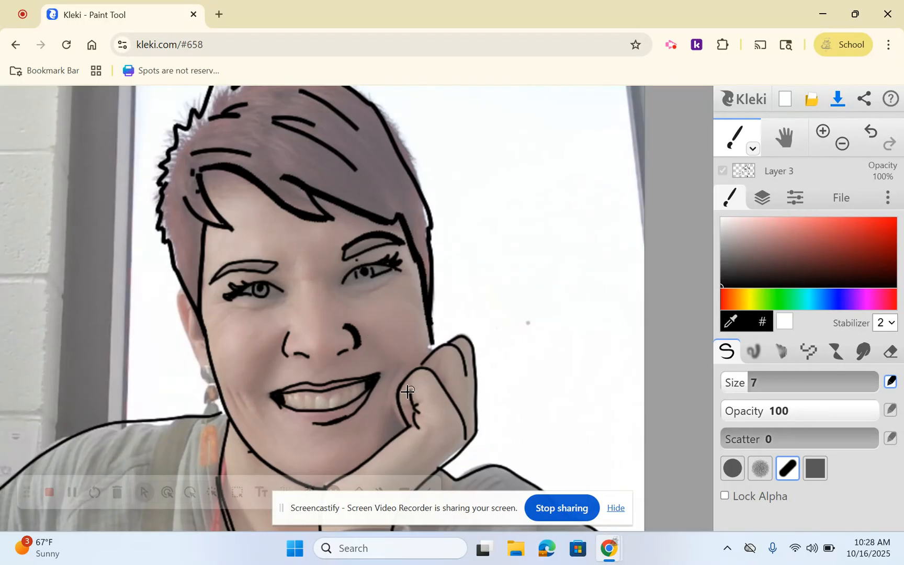
Thicken the hand-side mouth corner at brush size 4.3 and the fist and wrist outline at size 6.
{"action": "left_click_drag", "start_coordinate": [752, 382], "coordinate": [744, 383]}
{"action": "left_click_drag", "start_coordinate": [379, 377], "coordinate": [367, 400]}
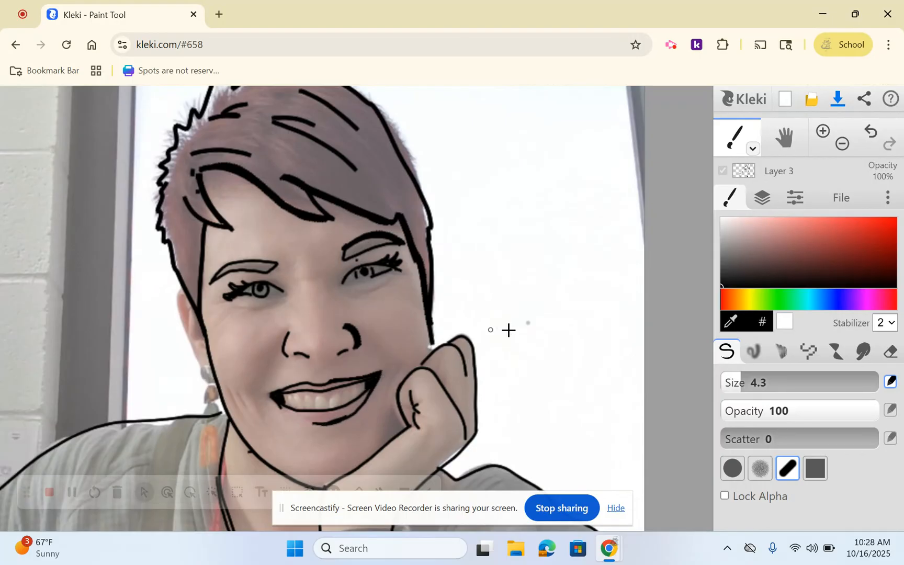
{"action": "left_click_drag", "start_coordinate": [738, 383], "coordinate": [749, 383]}
{"action": "left_click_drag", "start_coordinate": [396, 391], "coordinate": [410, 376]}
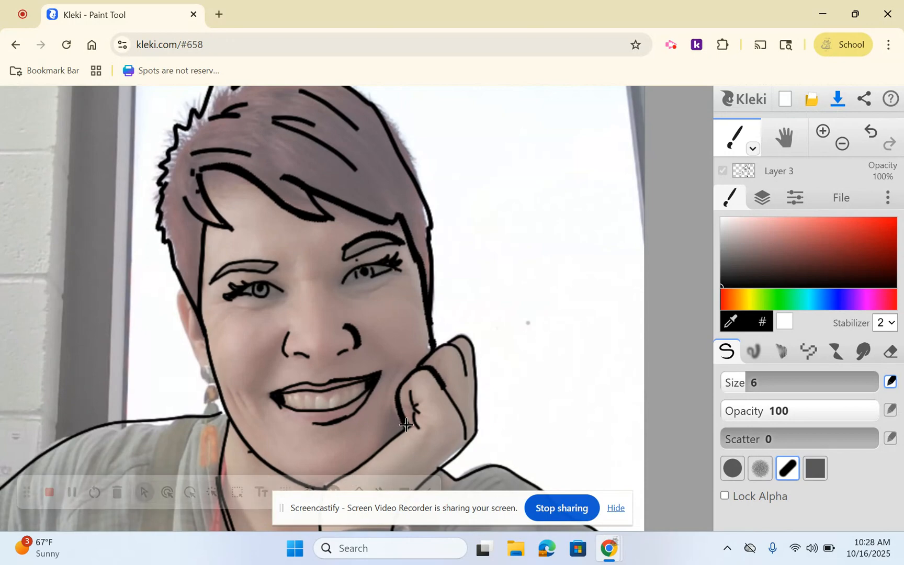
{"action": "left_click_drag", "start_coordinate": [397, 433], "coordinate": [384, 445]}
{"action": "left_click_drag", "start_coordinate": [779, 372], "coordinate": [743, 385]}
Thicken the shoulder outline below the fist with the brush size set to 7.6.
{"action": "left_click", "coordinate": [779, 148]}
{"action": "left_click_drag", "start_coordinate": [533, 304], "coordinate": [518, 218]}
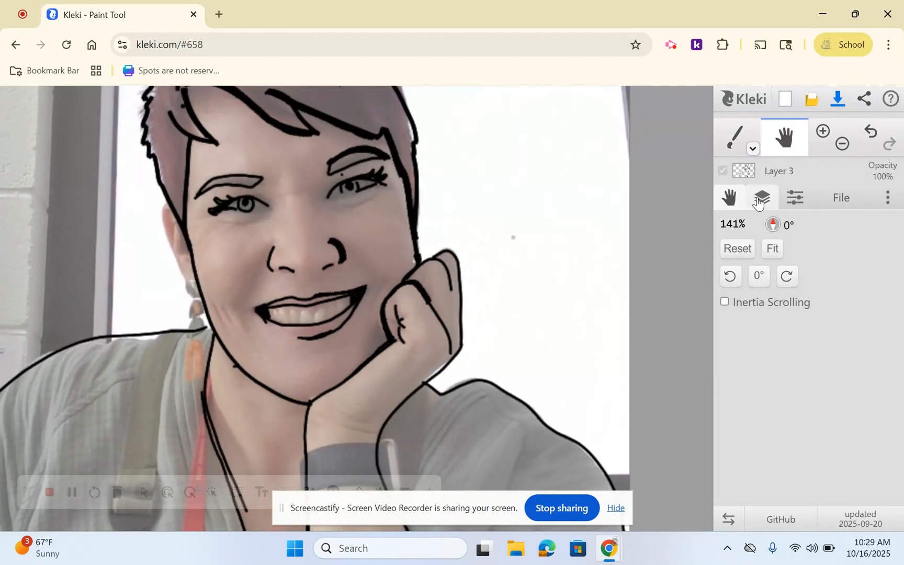
{"action": "left_click", "coordinate": [735, 137]}
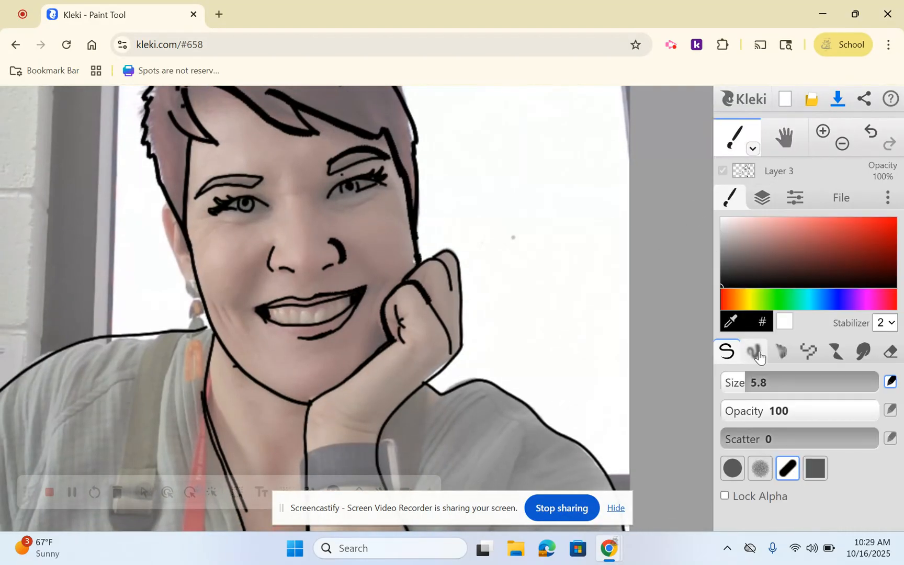
{"action": "left_click_drag", "start_coordinate": [745, 379], "coordinate": [752, 380]}
{"action": "mouse_move", "coordinate": [443, 395]}
{"action": "left_mouse_down"}
{"action": "mouse_move", "coordinate": [477, 379]}
{"action": "mouse_move", "coordinate": [496, 387]}
{"action": "mouse_move", "coordinate": [601, 460]}
{"action": "mouse_move", "coordinate": [619, 494]}
{"action": "left_mouse_up"}
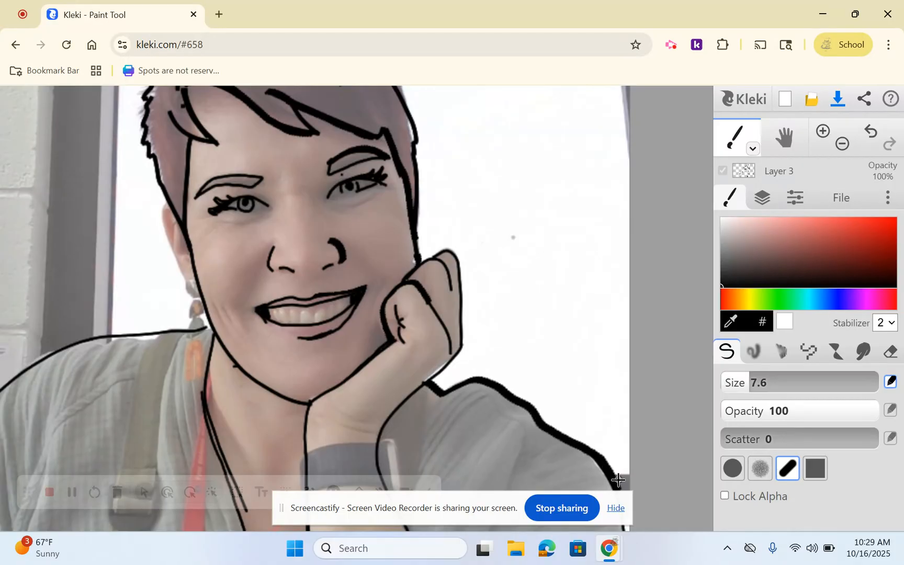
Try to thicken the face's side outline between the fringe and the fist with short strokes.
{"action": "mouse_move", "coordinate": [424, 250]}
{"action": "left_mouse_down"}
{"action": "mouse_move", "coordinate": [424, 232]}
{"action": "mouse_move", "coordinate": [427, 257]}
{"action": "left_mouse_up"}
{"action": "left_click", "coordinate": [868, 133]}
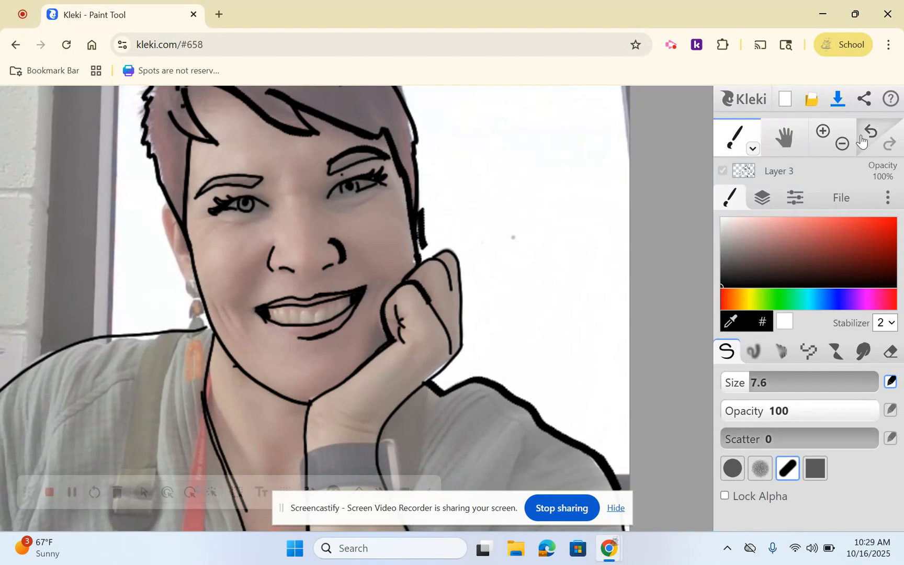
{"action": "left_click_drag", "start_coordinate": [391, 132], "coordinate": [401, 156]}
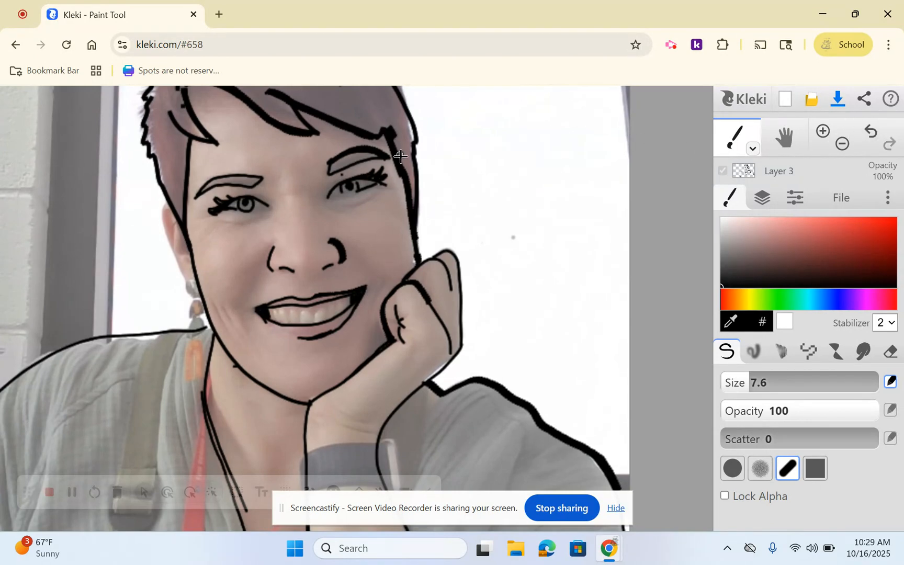
{"action": "left_click", "coordinate": [871, 140]}
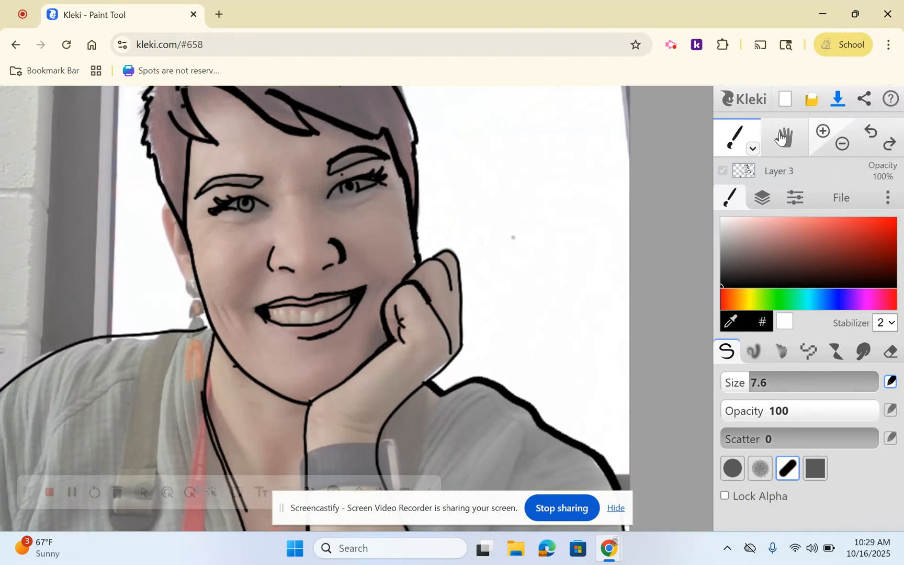
Thicken the face's side outline from the fringe corner down to the fist with long strokes.
{"action": "mouse_move", "coordinate": [385, 133]}
{"action": "left_mouse_down"}
{"action": "mouse_move", "coordinate": [410, 191]}
{"action": "mouse_move", "coordinate": [419, 261]}
{"action": "left_mouse_up"}
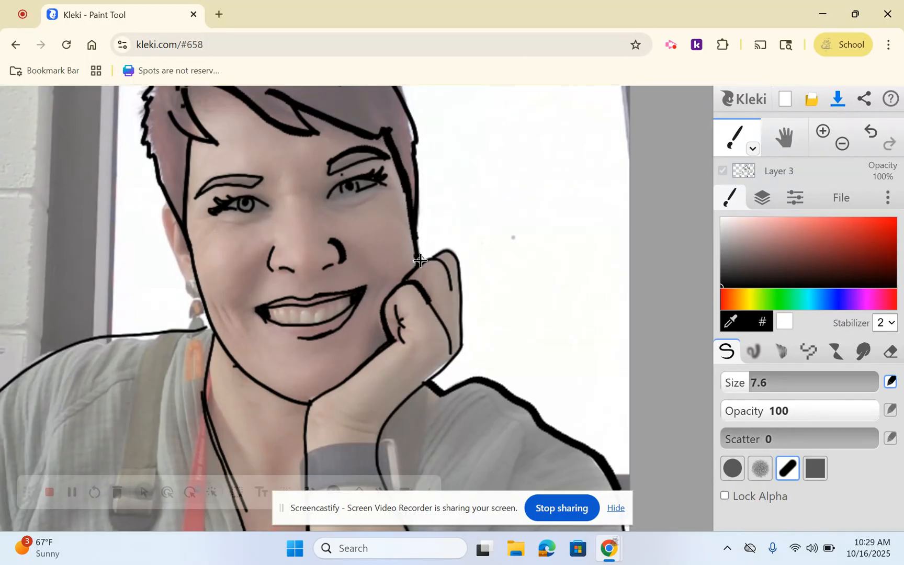
{"action": "mouse_move", "coordinate": [385, 129]}
{"action": "left_mouse_down"}
{"action": "mouse_move", "coordinate": [415, 224]}
{"action": "mouse_move", "coordinate": [412, 254]}
{"action": "left_mouse_up"}
Erase part of the doubled line along the neck opening with the eraser at size 8.2.
{"action": "left_click", "coordinate": [890, 351]}
{"action": "left_click_drag", "start_coordinate": [778, 389], "coordinate": [741, 390]}
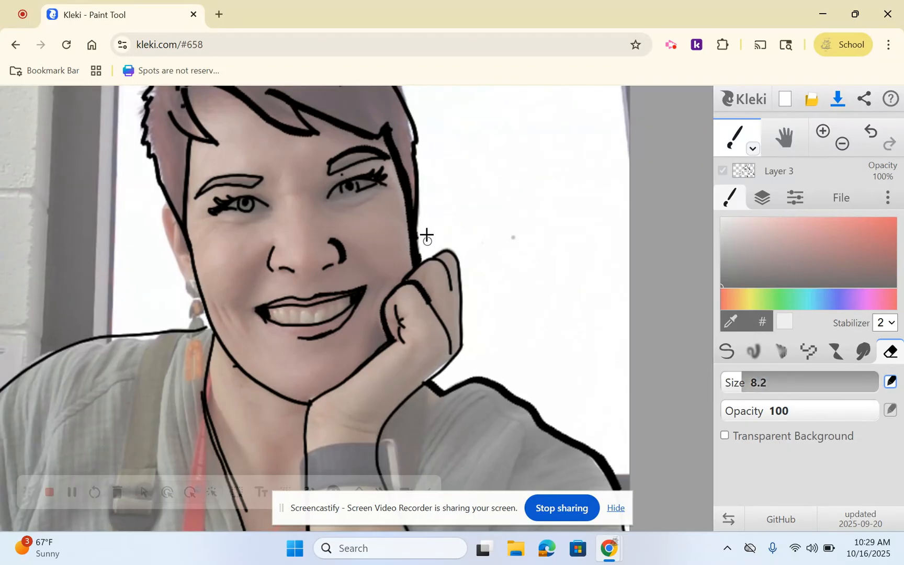
{"action": "scroll", "coordinate": [426, 236], "scroll_direction": "down", "scroll_amount": 1}
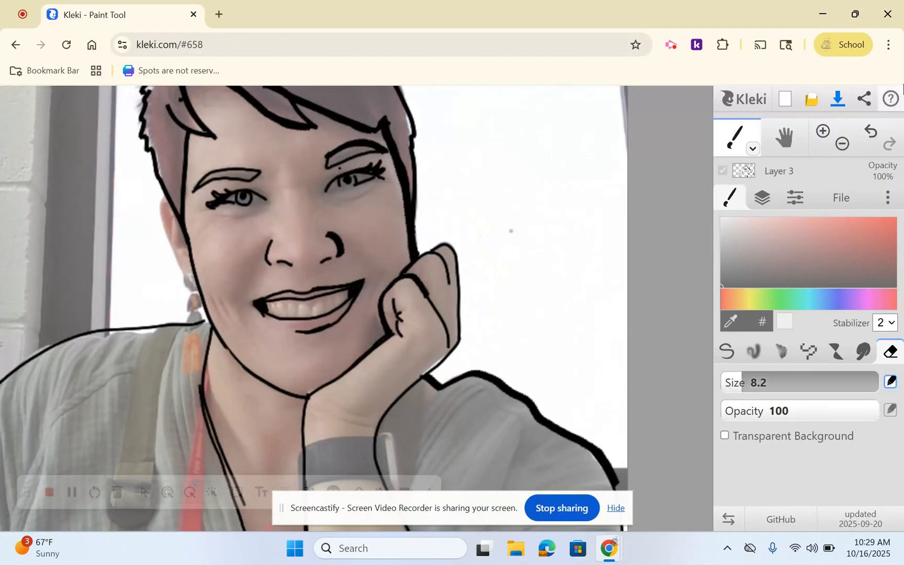
{"action": "left_click", "coordinate": [870, 134]}
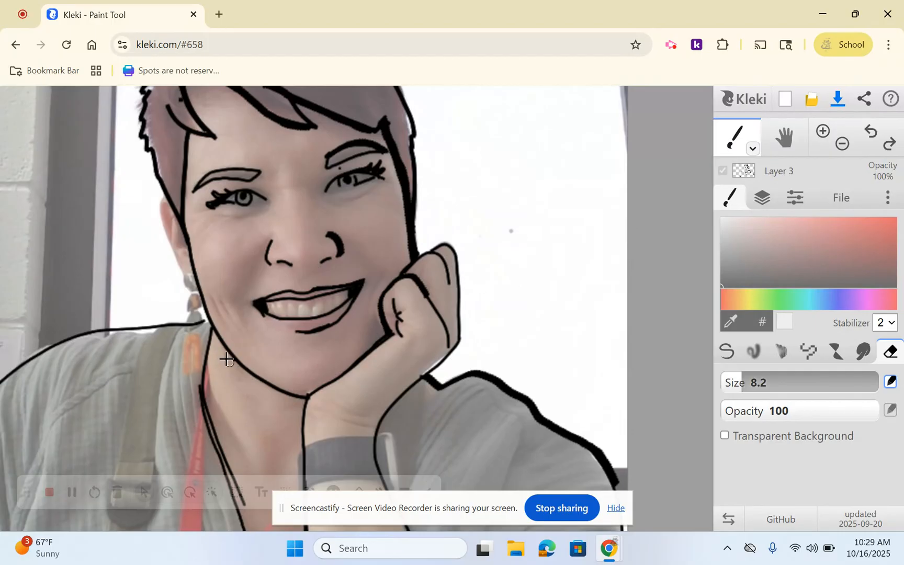
{"action": "mouse_move", "coordinate": [219, 425]}
{"action": "left_mouse_down"}
{"action": "mouse_move", "coordinate": [231, 478]}
{"action": "mouse_move", "coordinate": [205, 386]}
{"action": "mouse_move", "coordinate": [239, 502]}
{"action": "left_mouse_up"}
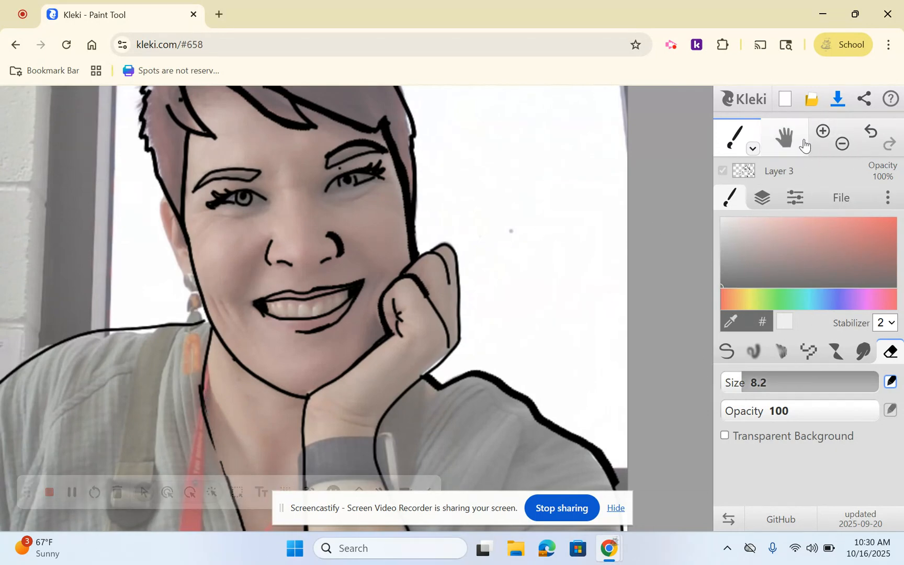
Fit the drawing in view, lower the photo layer's opacity to 1% to check the line work, and raise it to 83%.
{"action": "left_click", "coordinate": [846, 148]}
{"action": "left_click", "coordinate": [842, 144]}
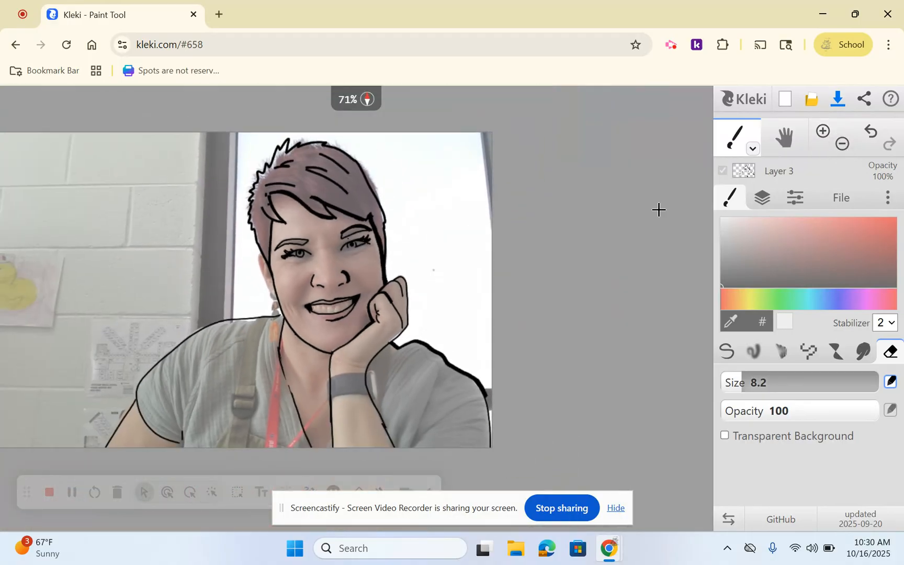
{"action": "left_click", "coordinate": [785, 137]}
{"action": "left_click_drag", "start_coordinate": [449, 261], "coordinate": [547, 261]}
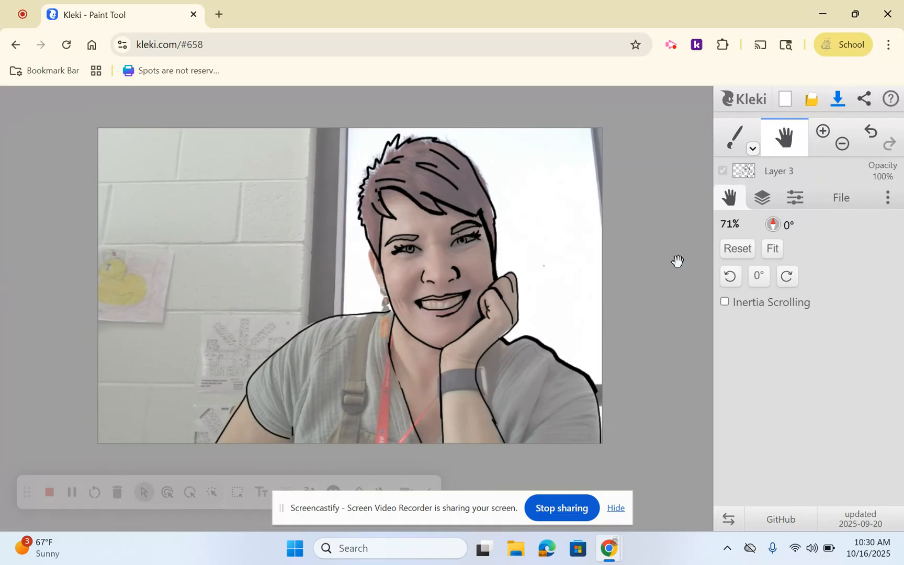
{"action": "left_click", "coordinate": [773, 255]}
{"action": "left_click", "coordinate": [769, 200]}
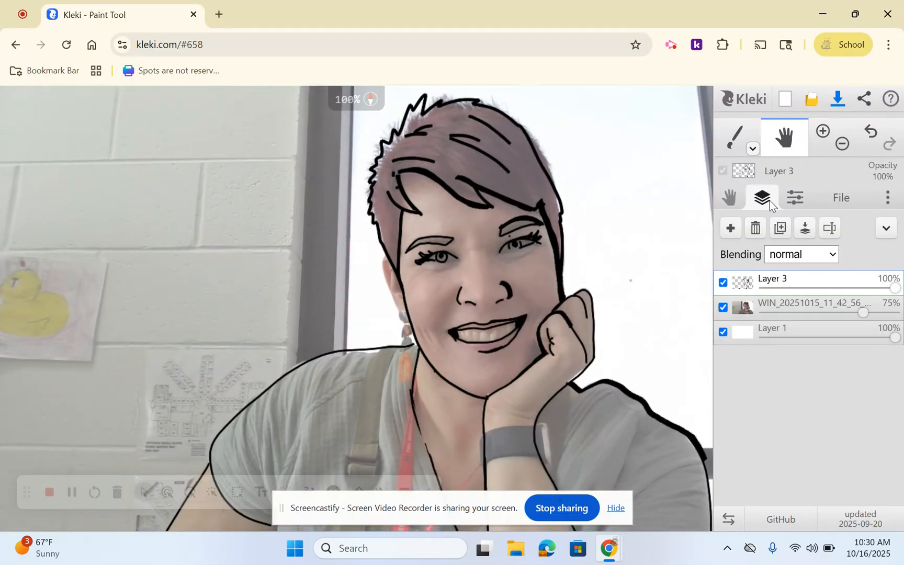
{"action": "mouse_move", "coordinate": [866, 312]}
{"action": "left_mouse_down"}
{"action": "mouse_move", "coordinate": [814, 309]}
{"action": "mouse_move", "coordinate": [762, 337]}
{"action": "left_mouse_up"}
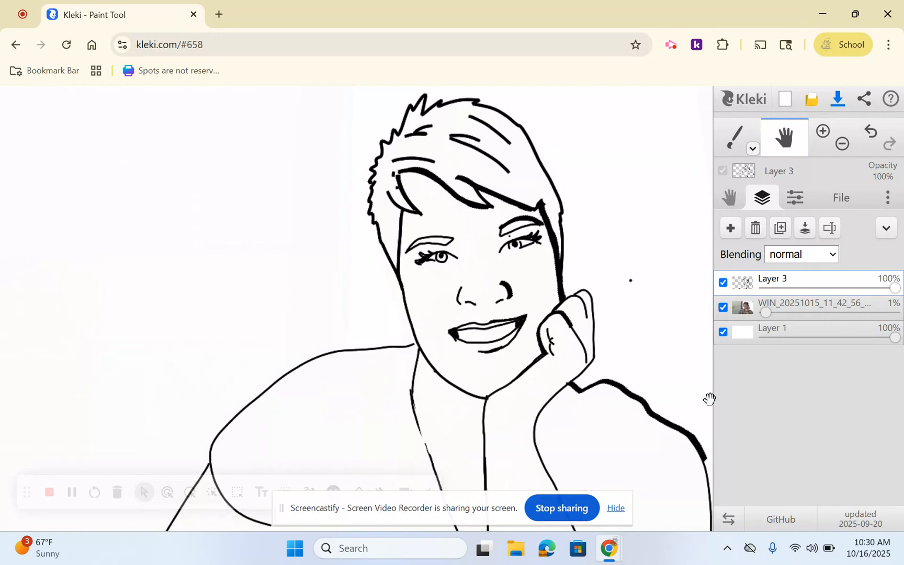
{"action": "mouse_move", "coordinate": [771, 314]}
{"action": "left_mouse_down"}
{"action": "mouse_move", "coordinate": [870, 319]}
{"action": "mouse_move", "coordinate": [882, 322]}
{"action": "mouse_move", "coordinate": [877, 328]}
{"action": "mouse_move", "coordinate": [873, 312]}
{"action": "left_mouse_up"}
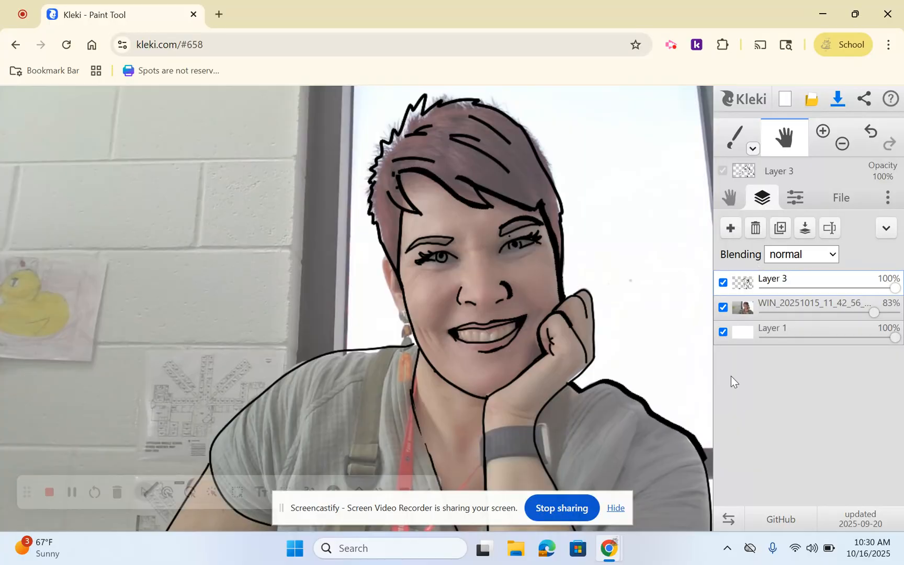